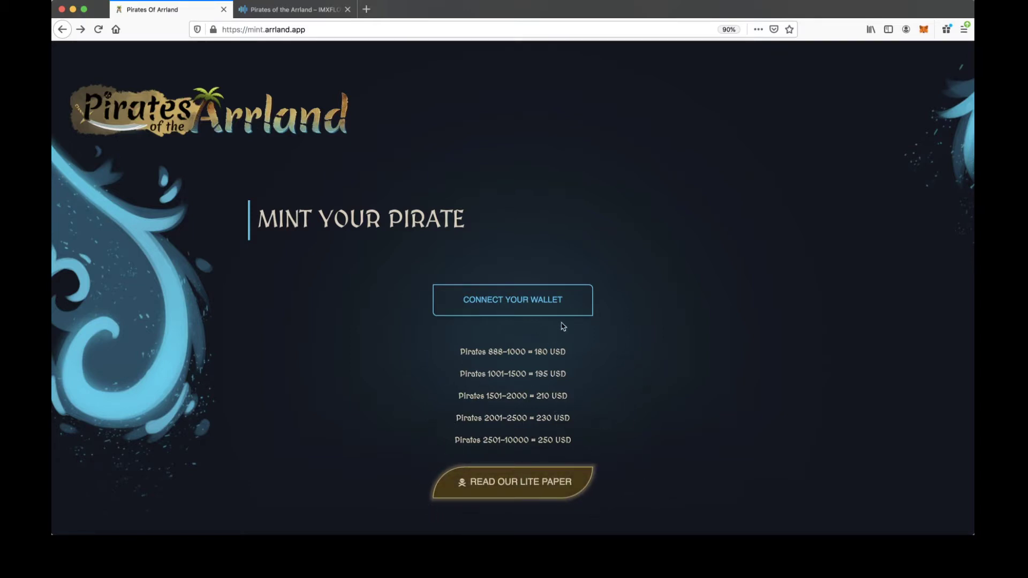
# Link MetaMask Account 1 to Immutable X from the mint site
pyautogui.click(518, 302)
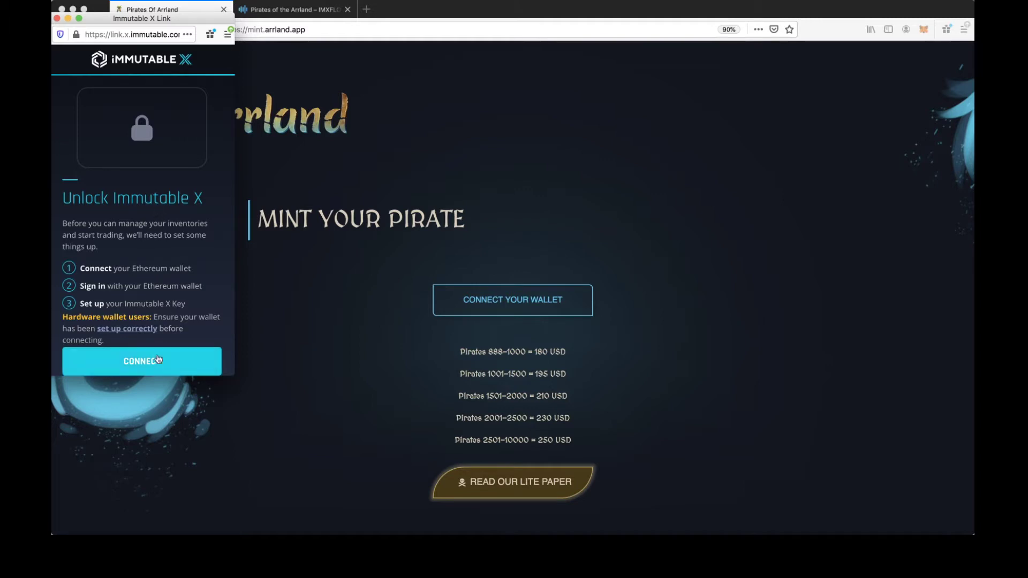
pyautogui.click(157, 363)
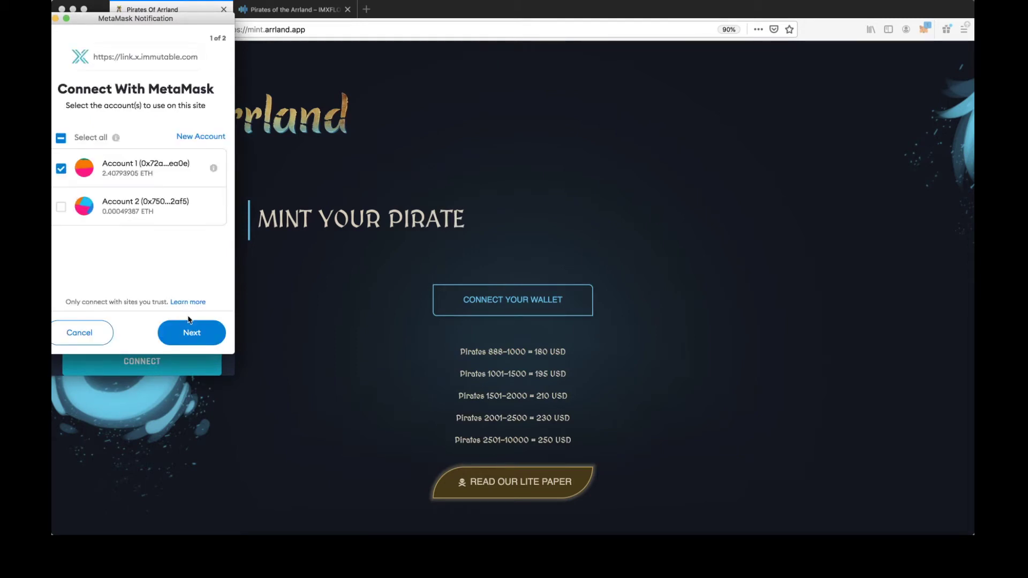
pyautogui.click(189, 332)
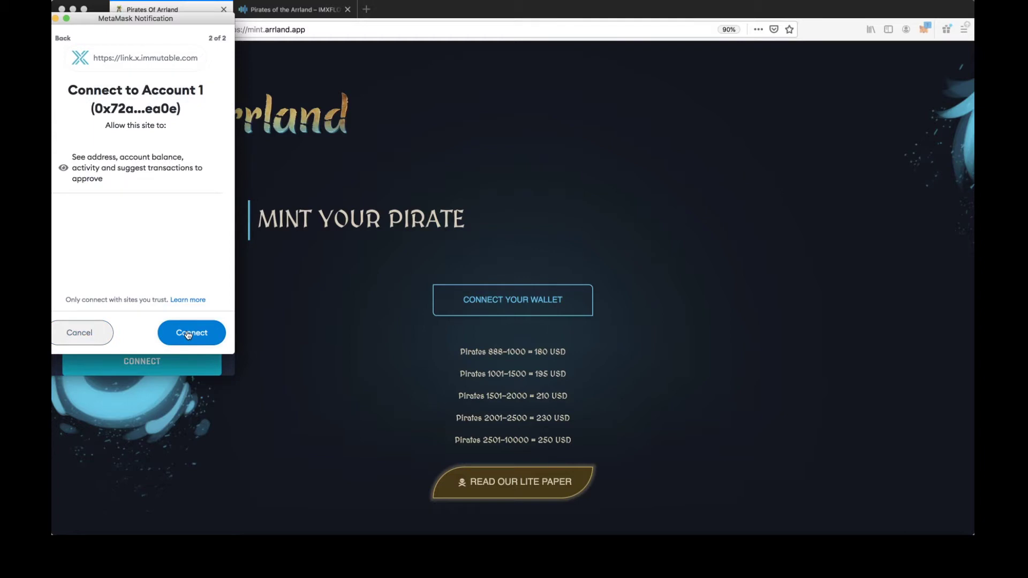
pyautogui.click(190, 333)
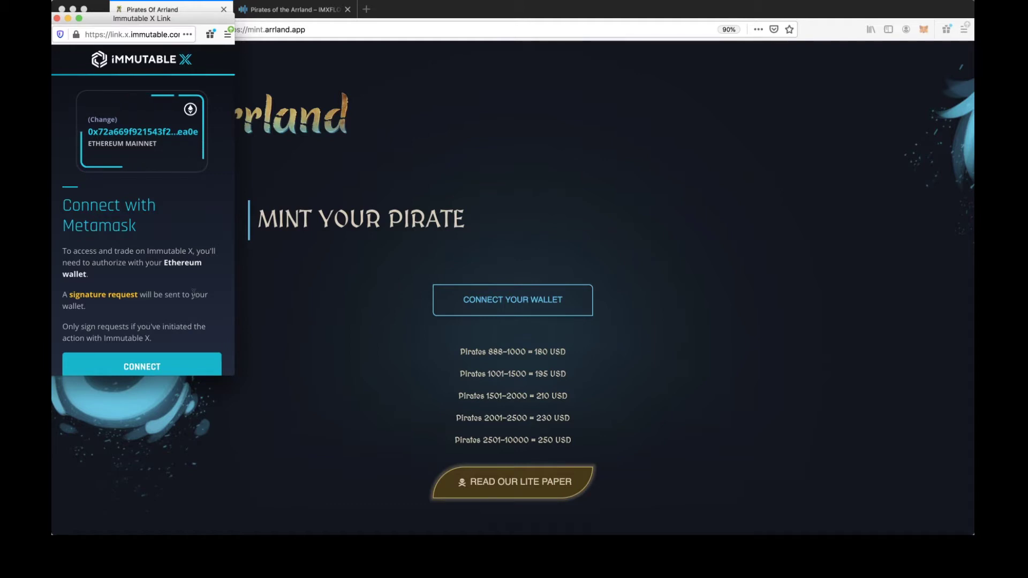
pyautogui.scroll(-1, 193, 294)
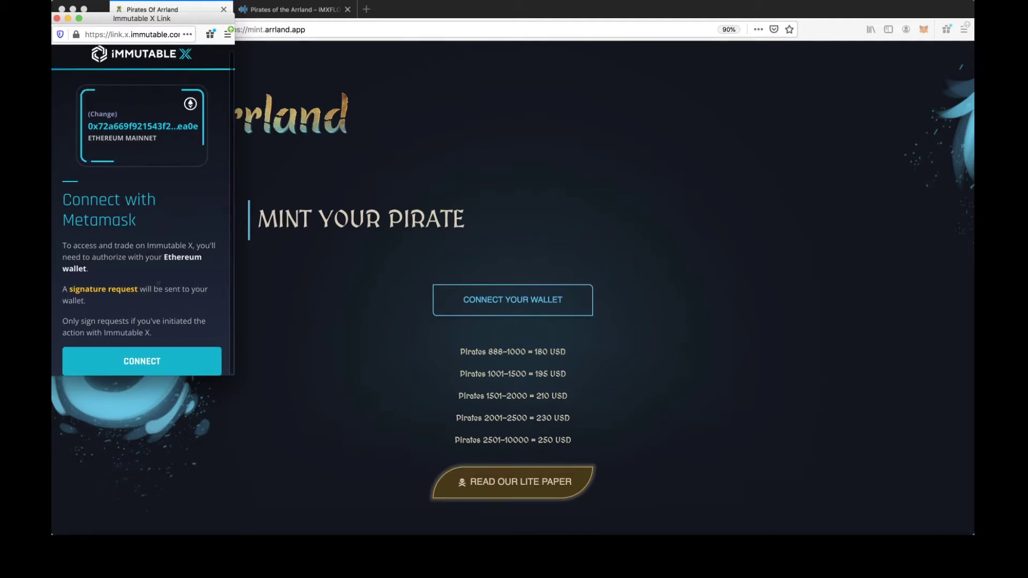
# Approve the Immutable X connection signature request in MetaMask
pyautogui.click(142, 362)
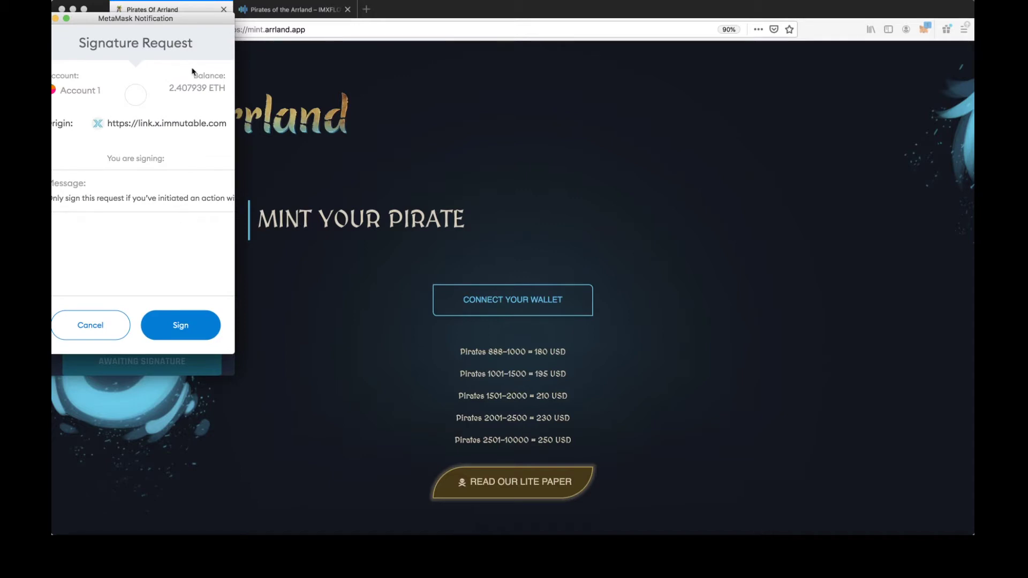
pyautogui.moveTo(151, 20); pyautogui.dragTo(170, 16)
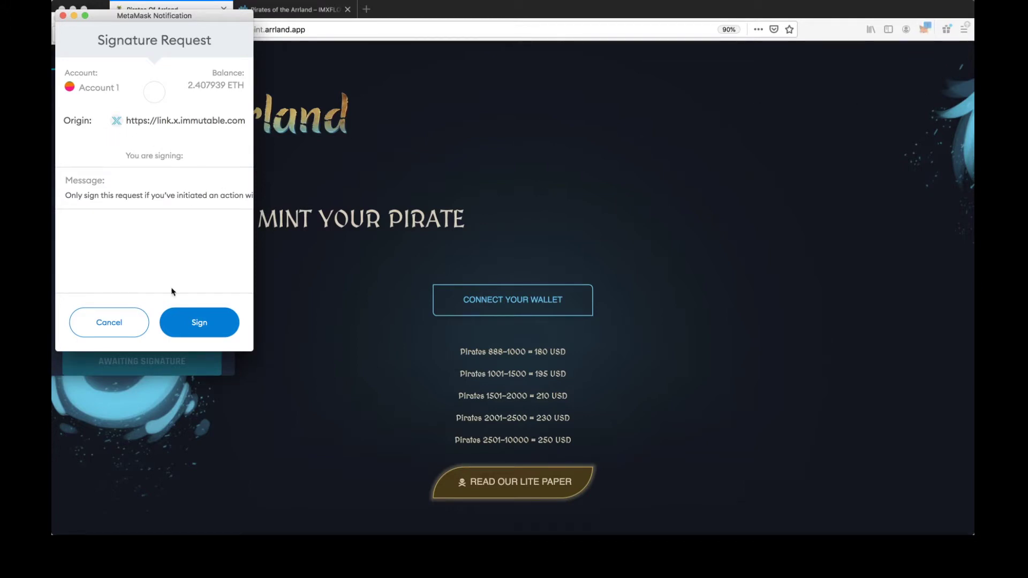
pyautogui.click(202, 324)
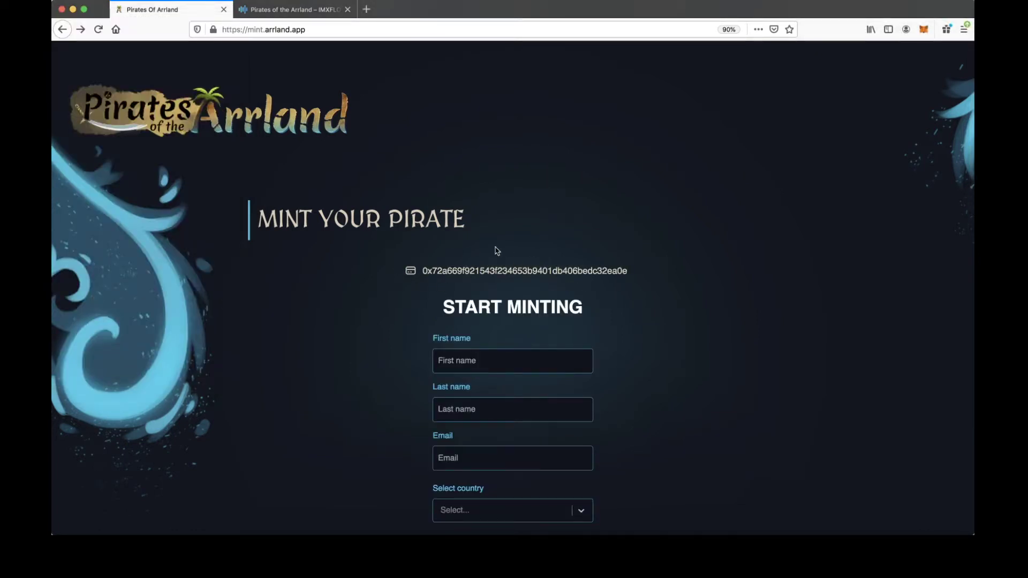
pyautogui.scroll(-4, 539, 258)
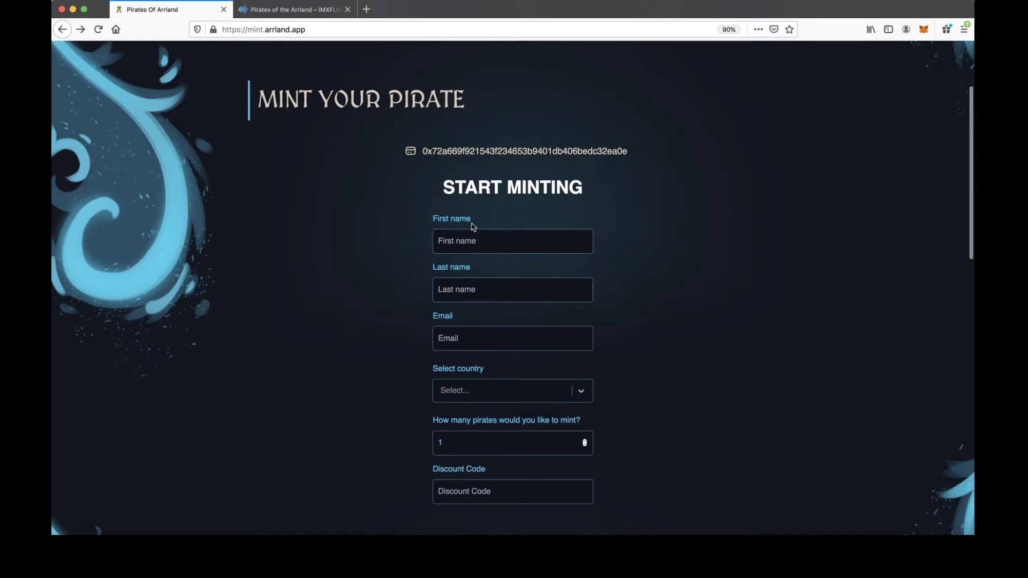
# Enter first name, last name and the start of the email in the Start Minting form
pyautogui.click(476, 240)
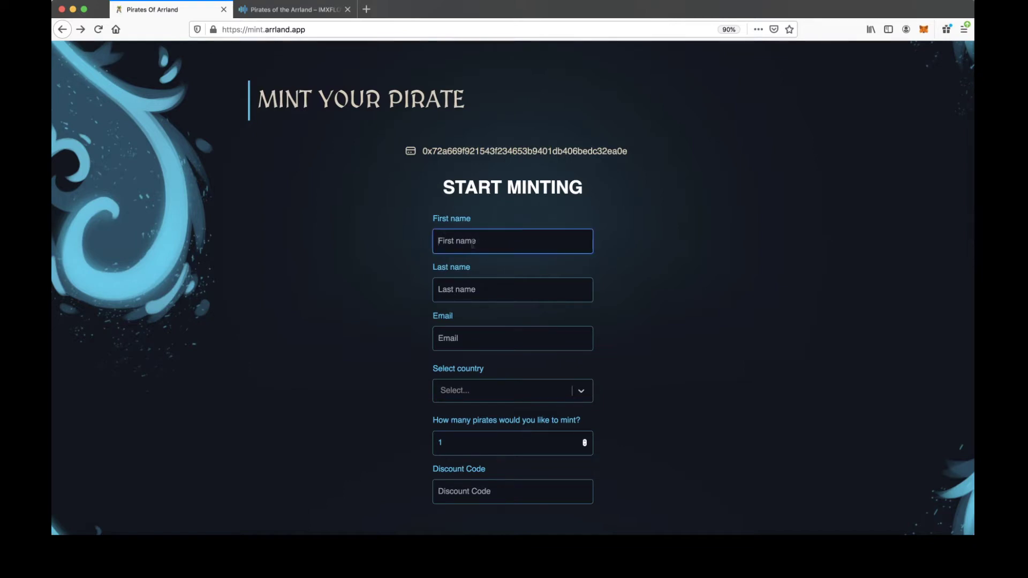
pyautogui.write('D')
pyautogui.press('BackSpace')
pyautogui.press('Tab')
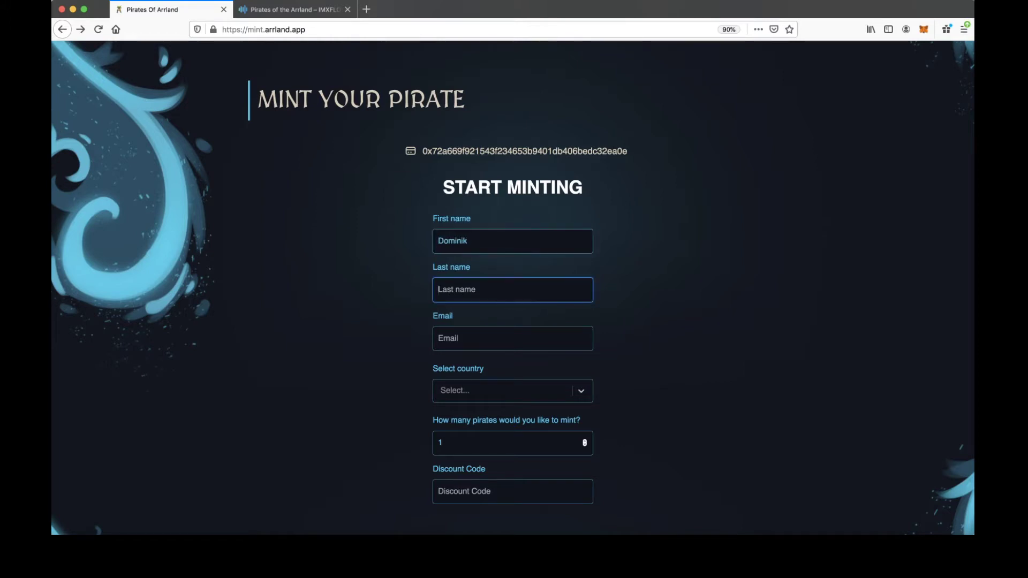
pyautogui.click(462, 340)
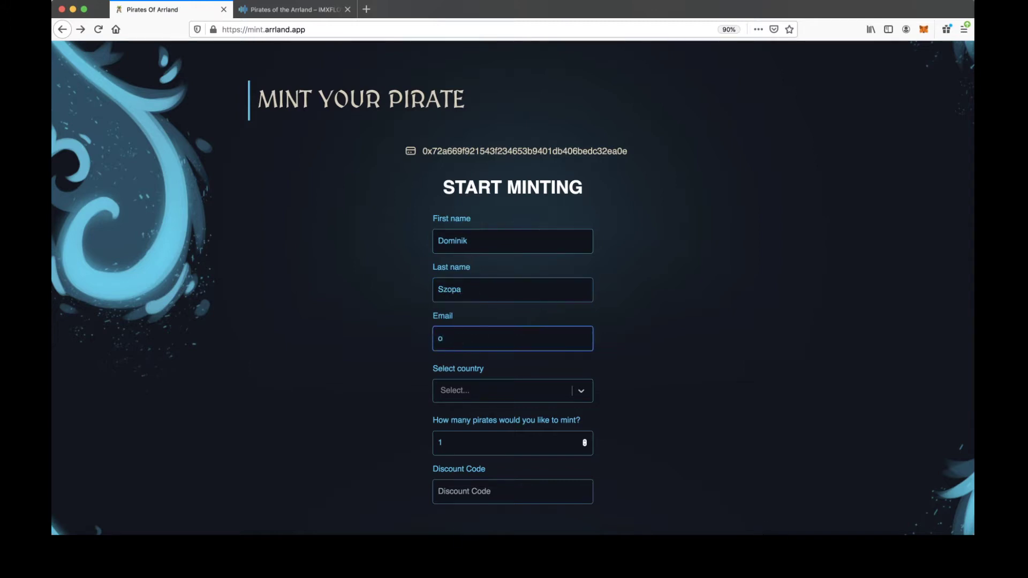
# Select Poland as country, set 1 pirate to mint, and enter discount code IMX
pyautogui.click(578, 390)
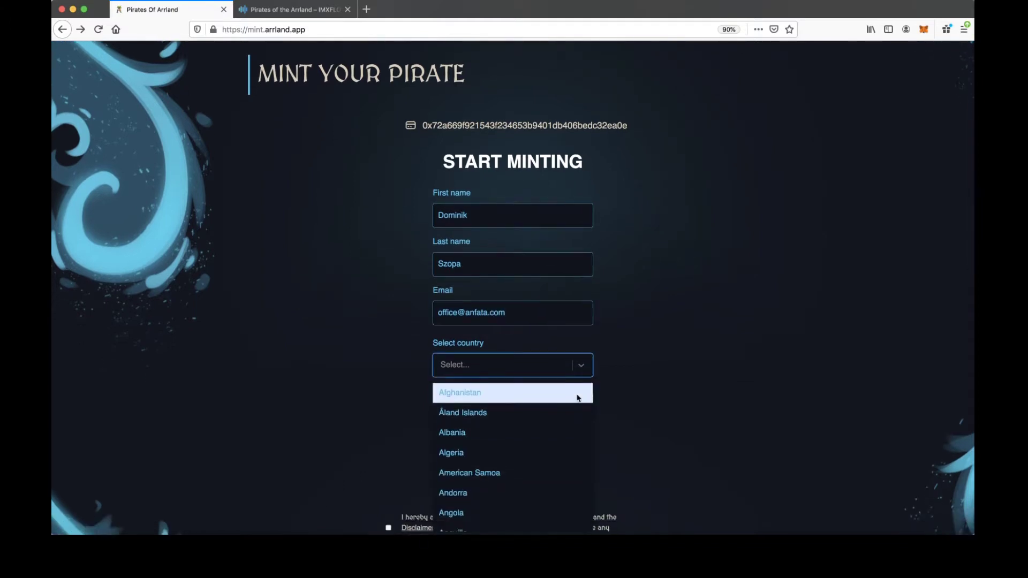
pyautogui.write('pol')
pyautogui.click(562, 412)
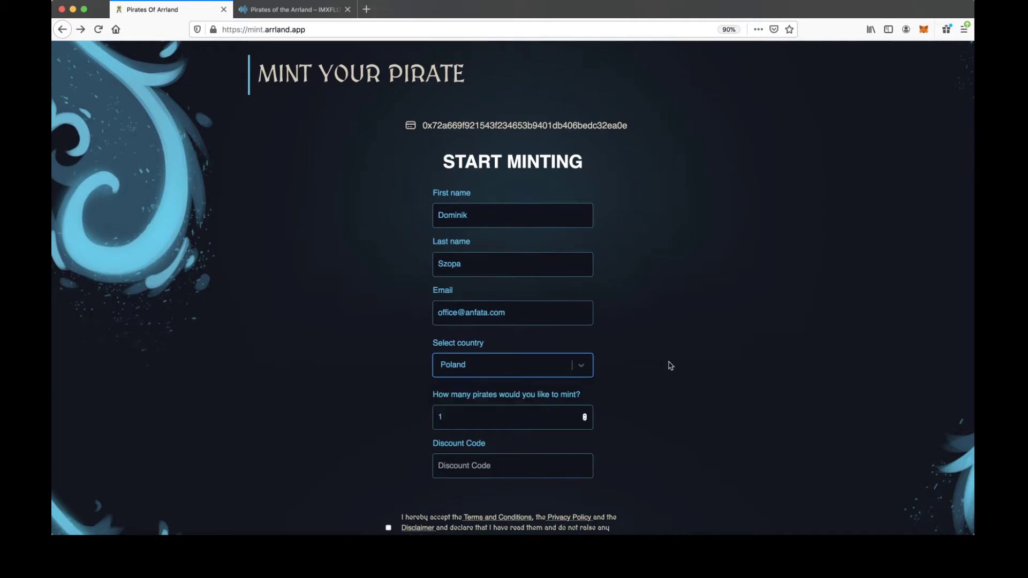
pyautogui.scroll(-1, 628, 355)
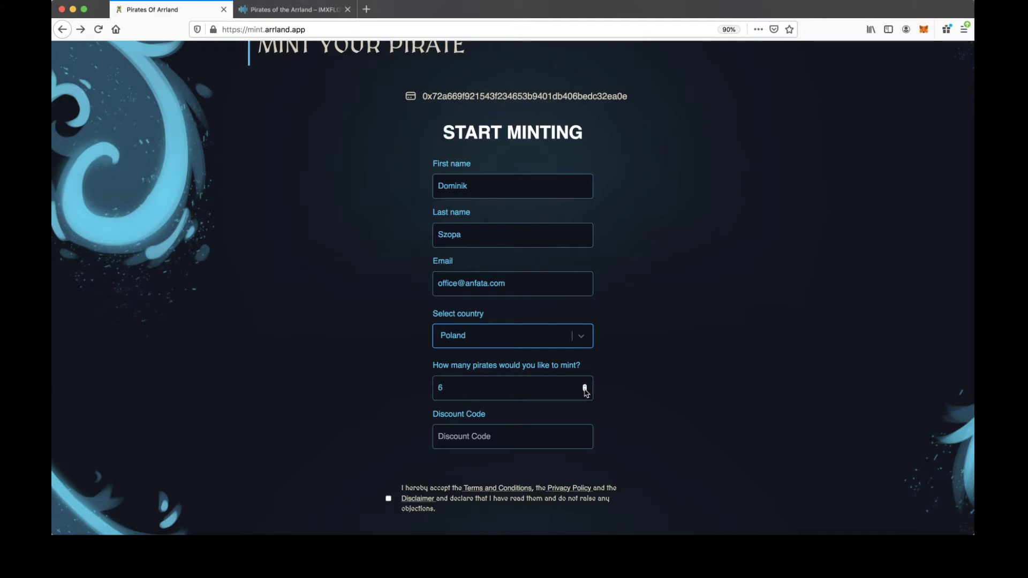
pyautogui.click(586, 391)
pyautogui.click(505, 439)
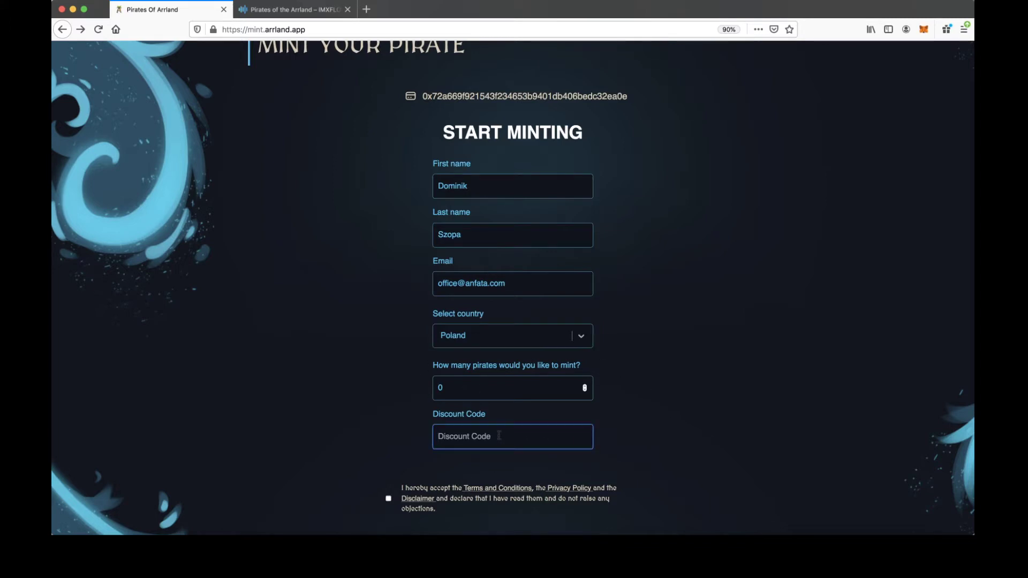
pyautogui.write('IMX')
pyautogui.scroll(-2, 672, 385)
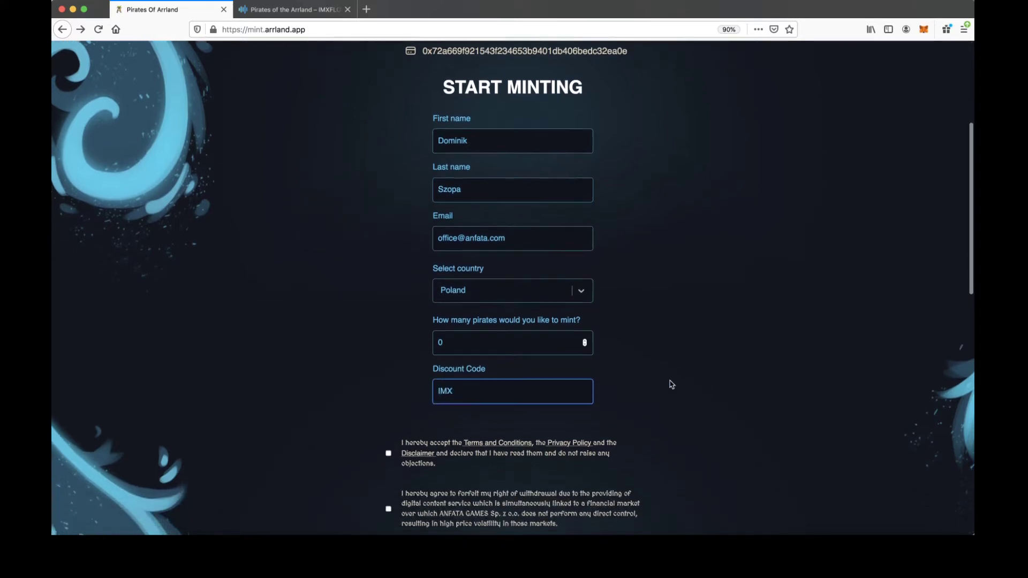
pyautogui.click(469, 331)
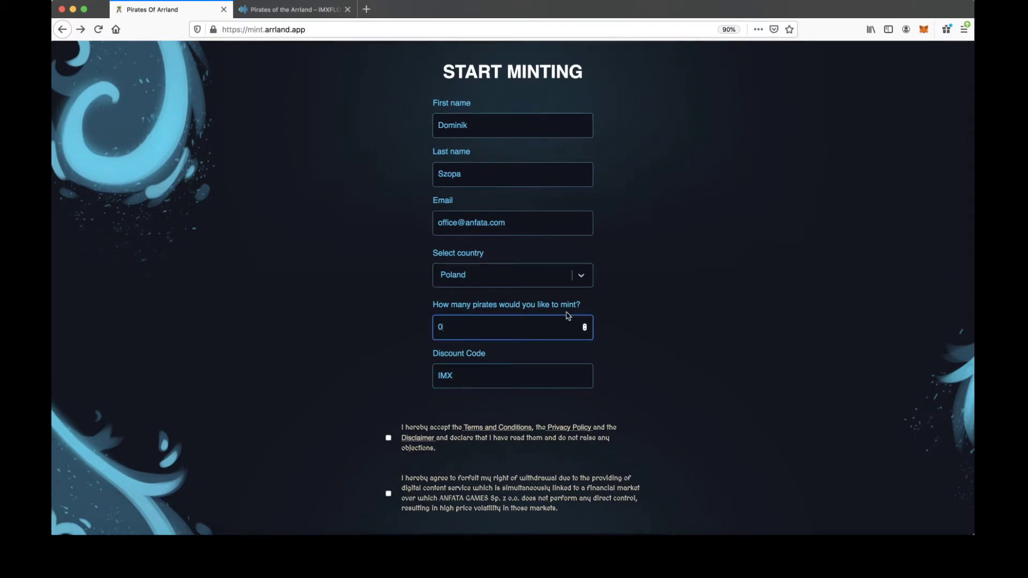
pyautogui.click(585, 323)
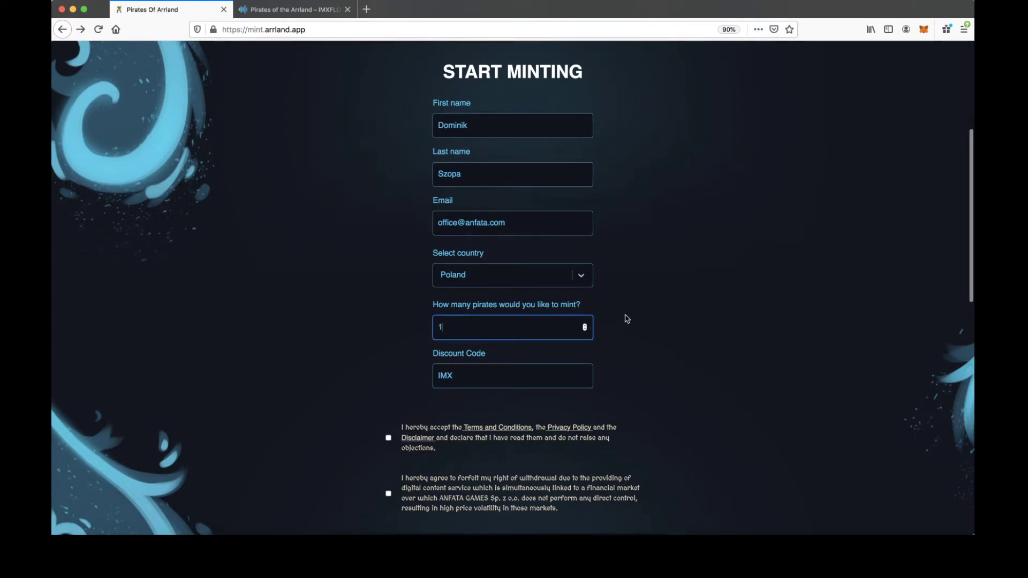
pyautogui.scroll(-3, 626, 318)
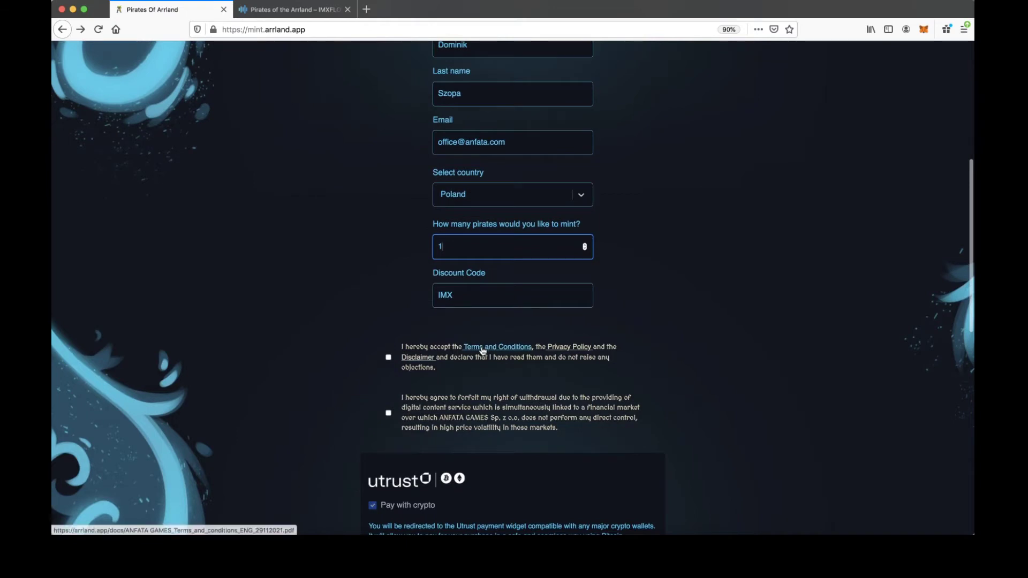
pyautogui.rightClick(482, 347)
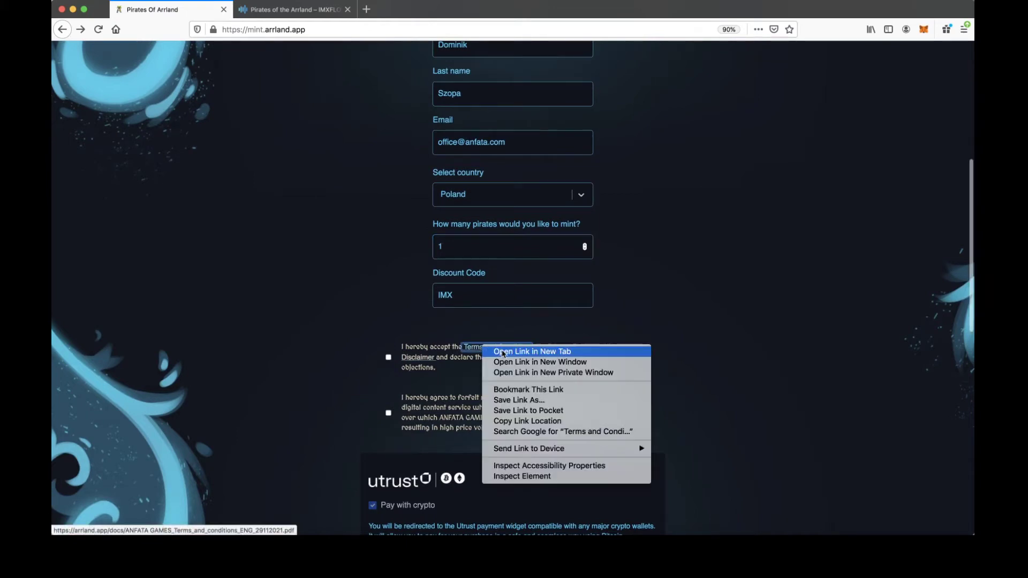
# Open the Terms and Conditions, Privacy Policy and Disclaimer links in new tabs
pyautogui.click(504, 353)
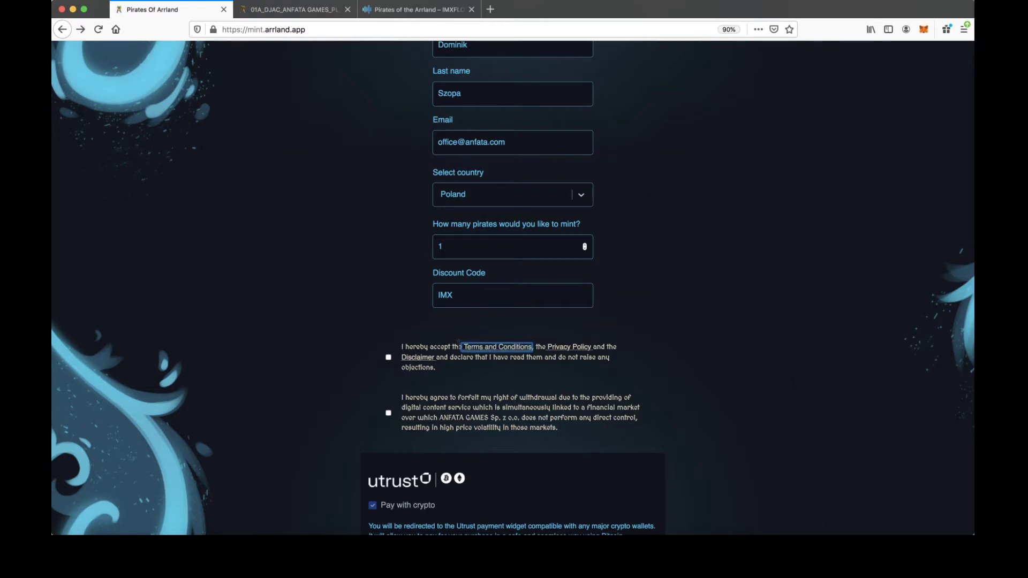
pyautogui.rightClick(564, 349)
pyautogui.click(610, 352)
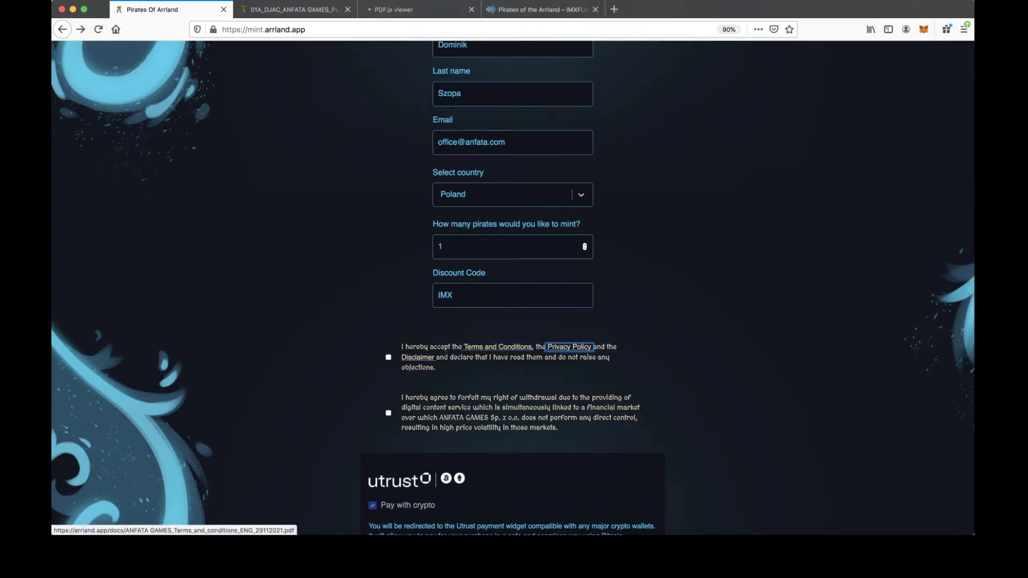
pyautogui.rightClick(415, 360)
pyautogui.click(462, 361)
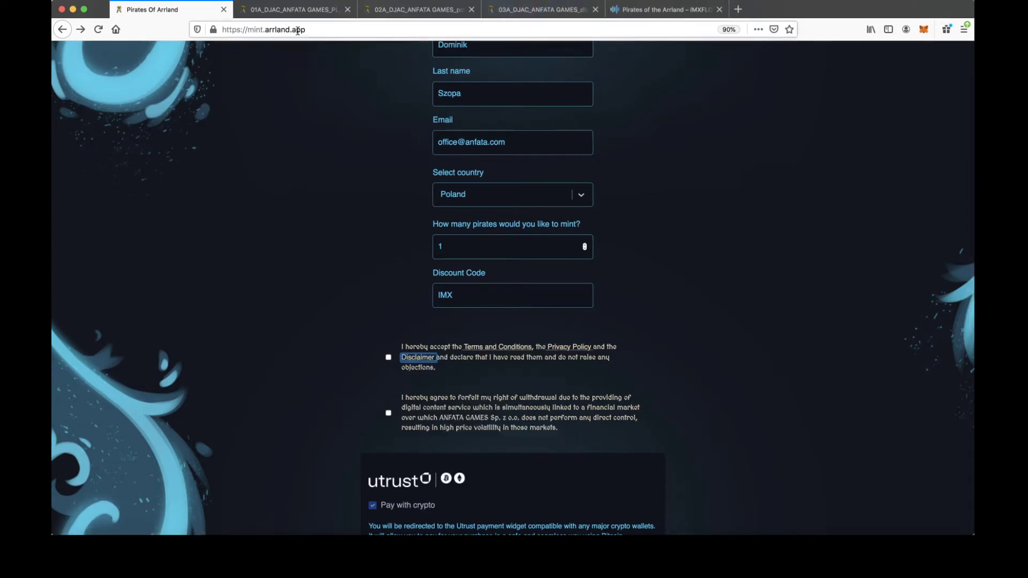
# Read through the Terms, Privacy Policy and Disclaimer PDF tabs in turn
pyautogui.click(294, 9)
pyautogui.scroll(-3, 395, 177)
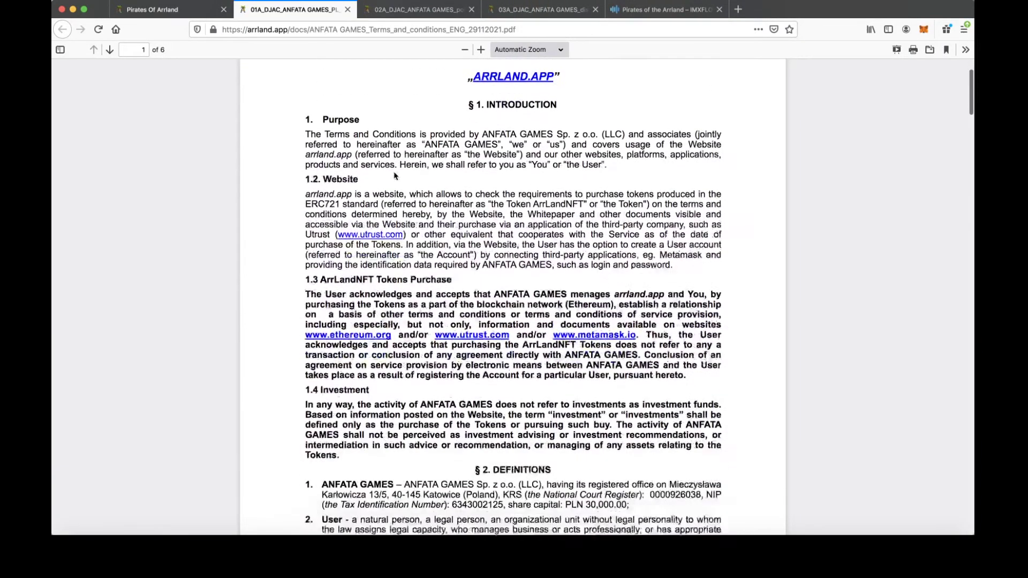
pyautogui.scroll(-5, 395, 176)
pyautogui.scroll(-5, 395, 176)
pyautogui.scroll(-3, 396, 176)
pyautogui.scroll(-3, 394, 173)
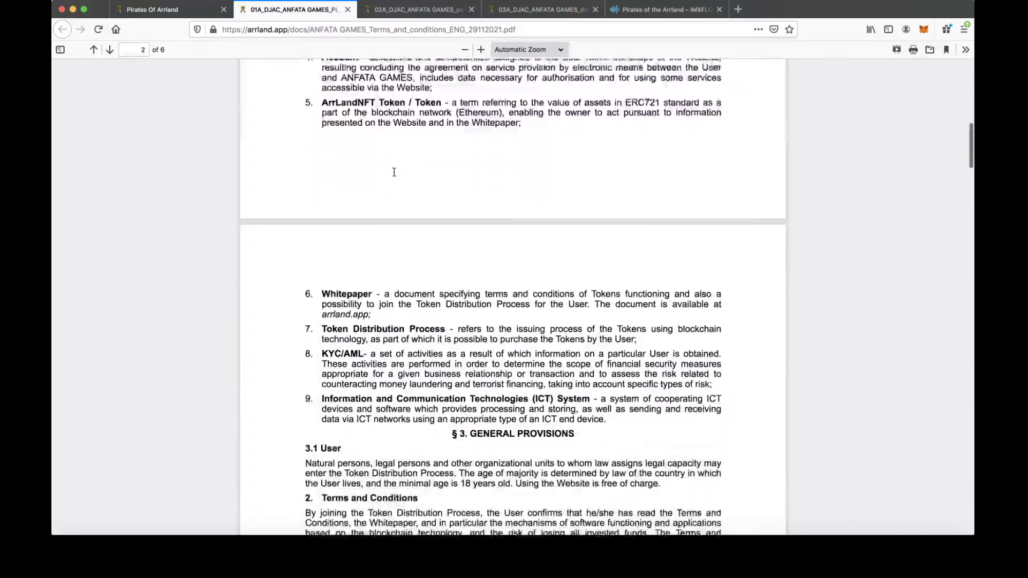
pyautogui.scroll(-5, 394, 172)
pyautogui.scroll(-4, 393, 173)
pyautogui.scroll(-5, 393, 172)
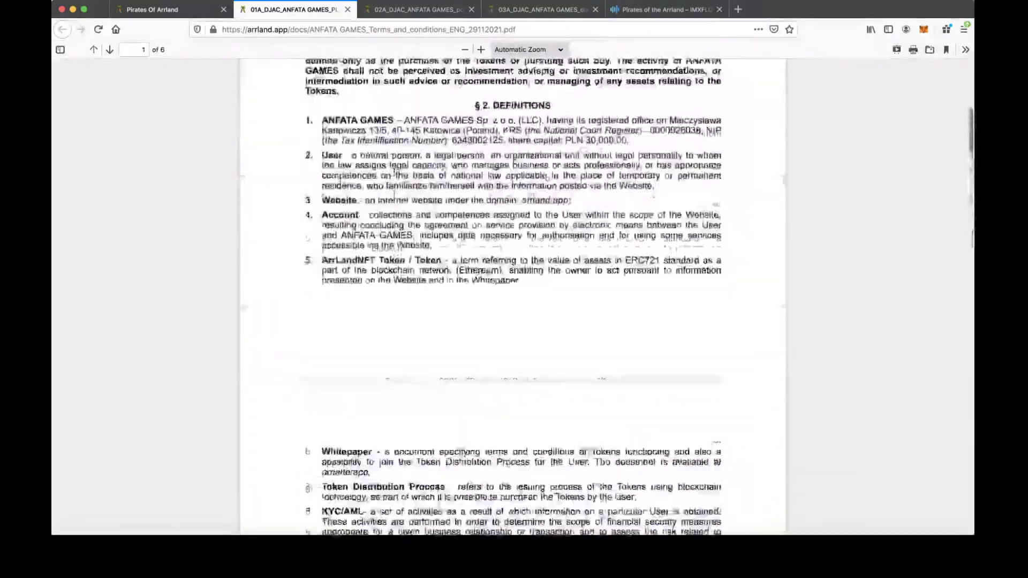
pyautogui.click(415, 9)
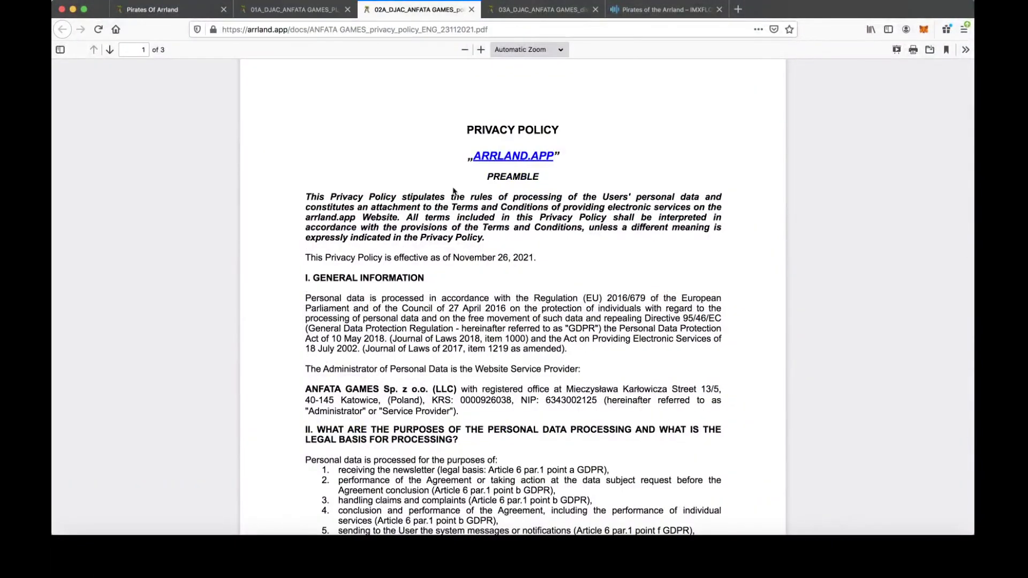
pyautogui.scroll(-10, 452, 190)
pyautogui.scroll(8, 482, 193)
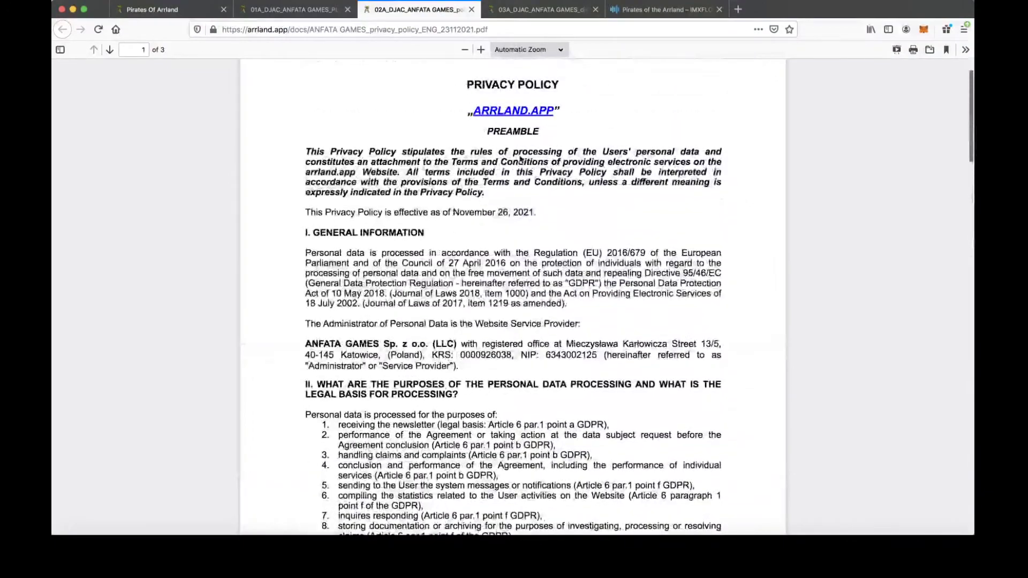
pyautogui.scroll(-10, 519, 160)
pyautogui.scroll(5, 520, 161)
pyautogui.click(538, 8)
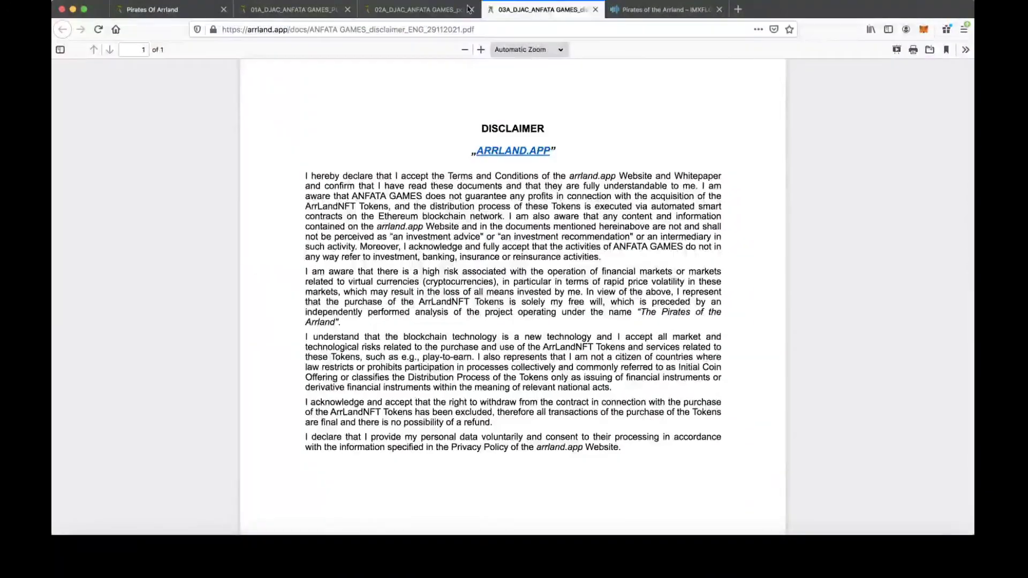
# Back on the mint form, tick the terms consent and withdrawal-waiver checkboxes
pyautogui.click(160, 8)
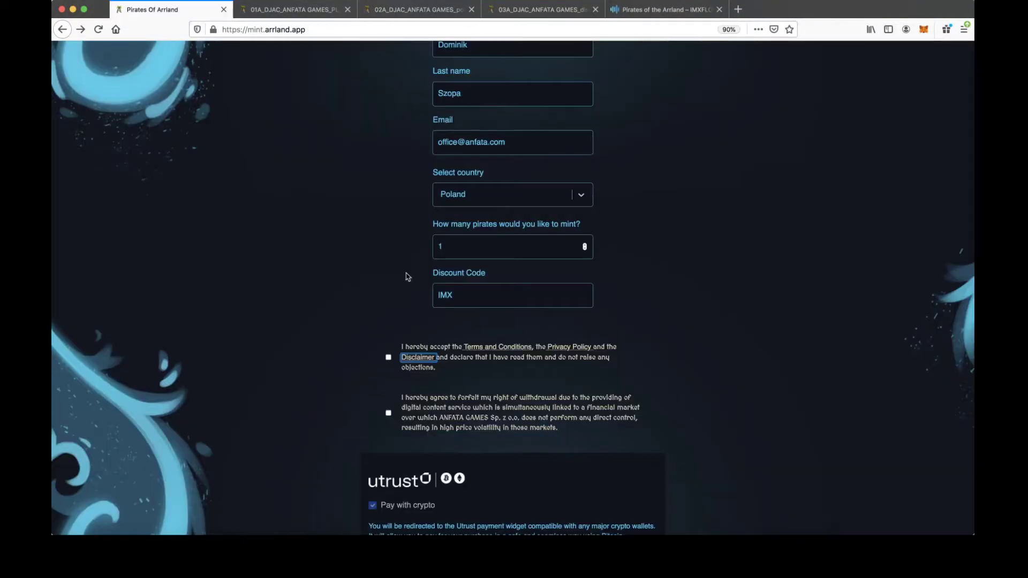
pyautogui.click(388, 358)
pyautogui.click(389, 415)
pyautogui.scroll(-4, 366, 390)
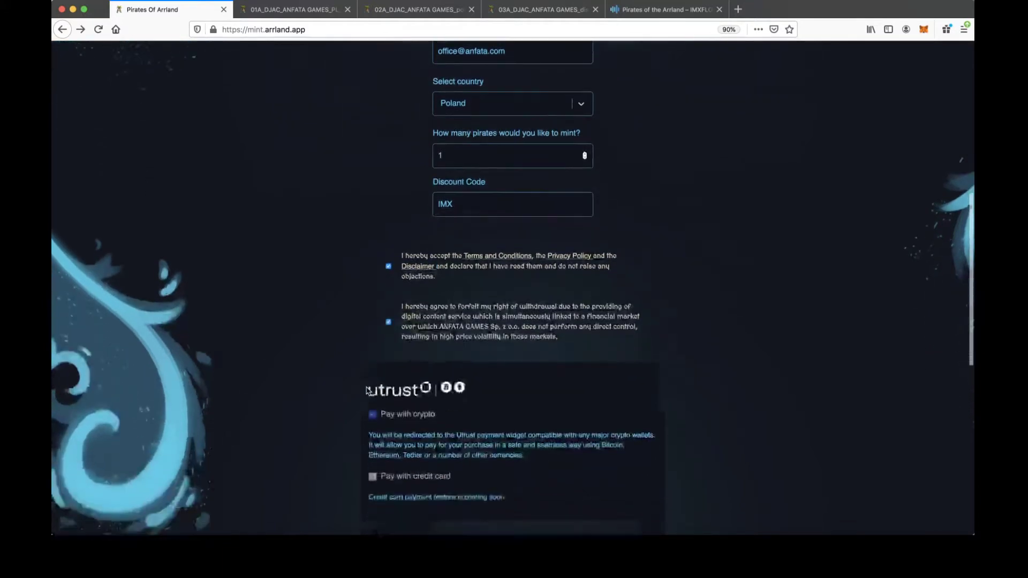
pyautogui.scroll(-2, 367, 390)
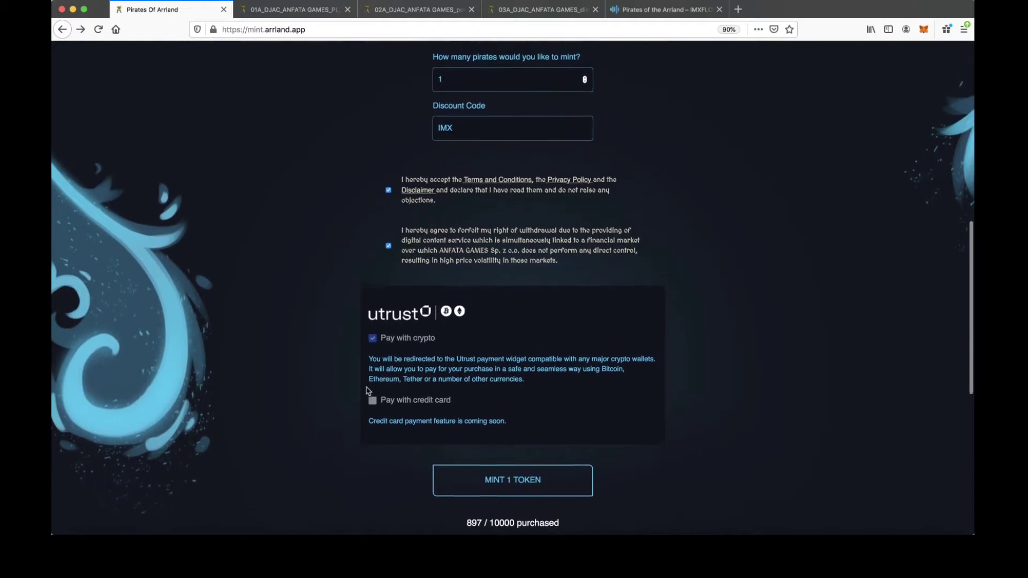
pyautogui.scroll(2, 366, 389)
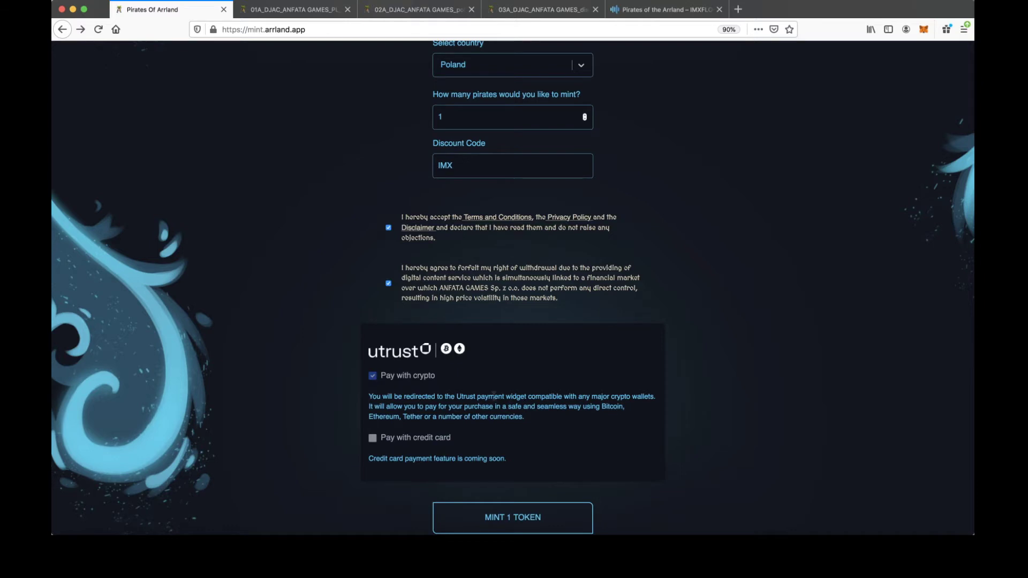
pyautogui.scroll(-3, 517, 395)
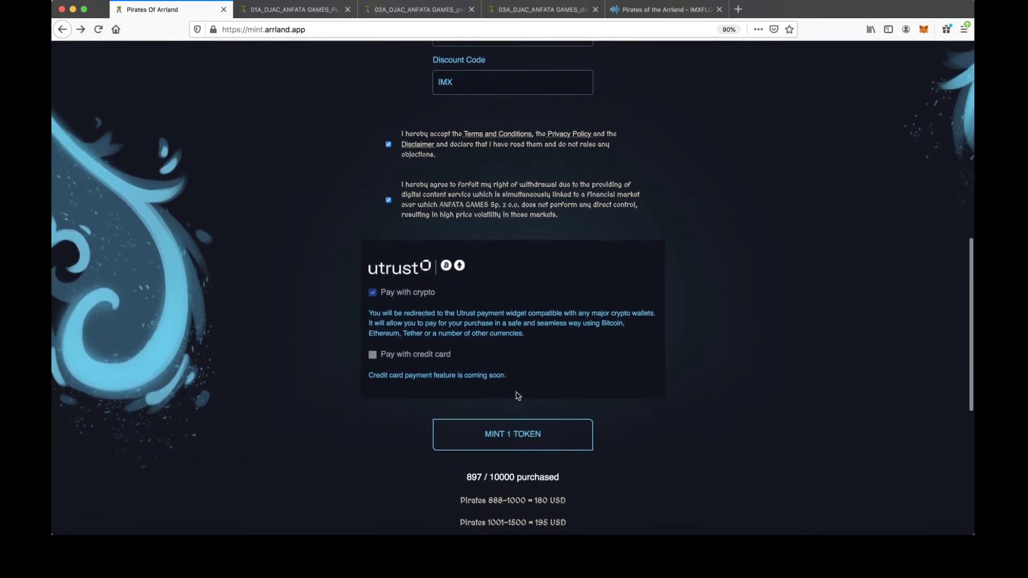
pyautogui.scroll(-1, 516, 396)
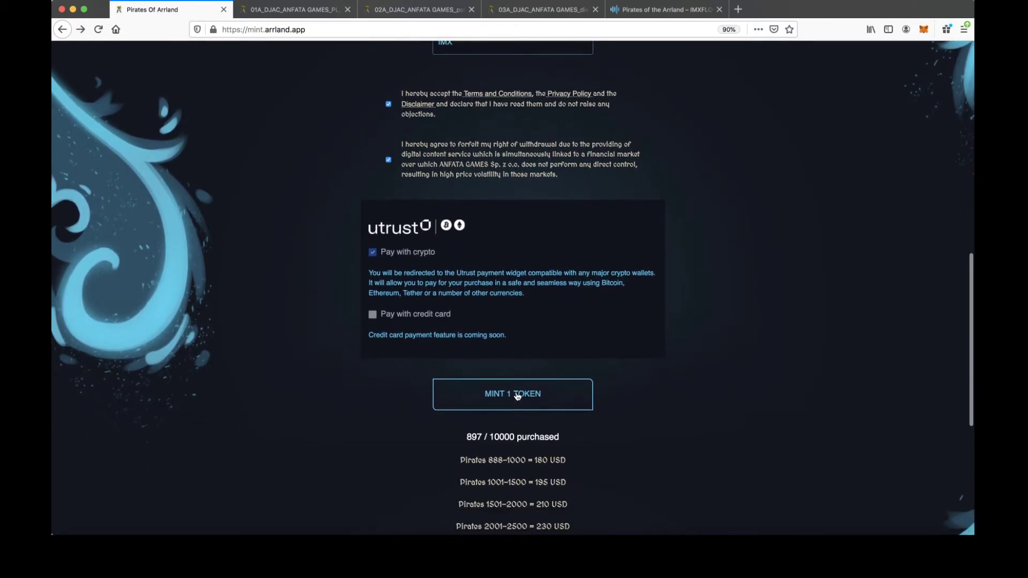
# Mint 1 token, log in, and proceed to the Utrust payment page
pyautogui.click(518, 386)
pyautogui.click(514, 385)
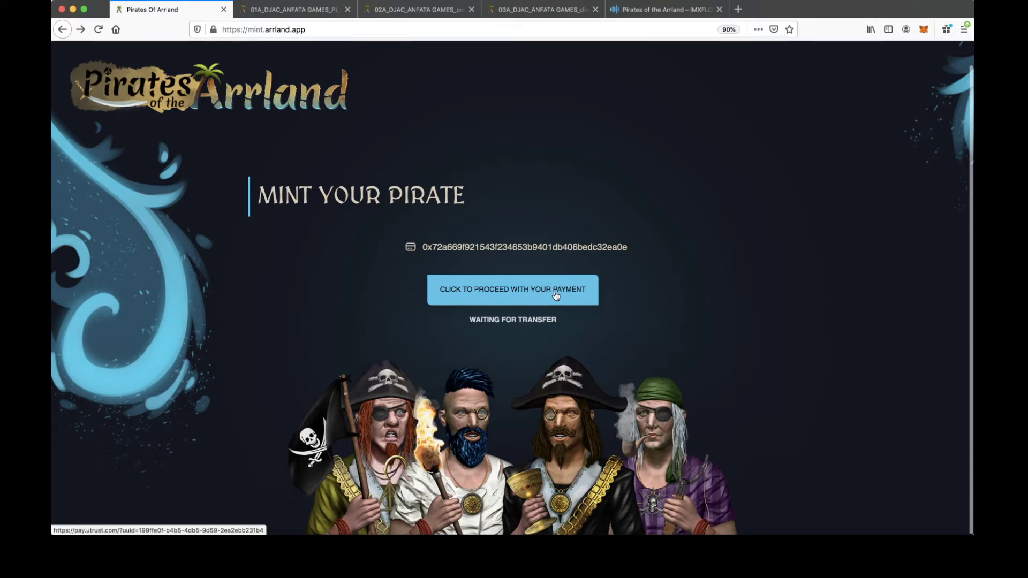
pyautogui.click(513, 291)
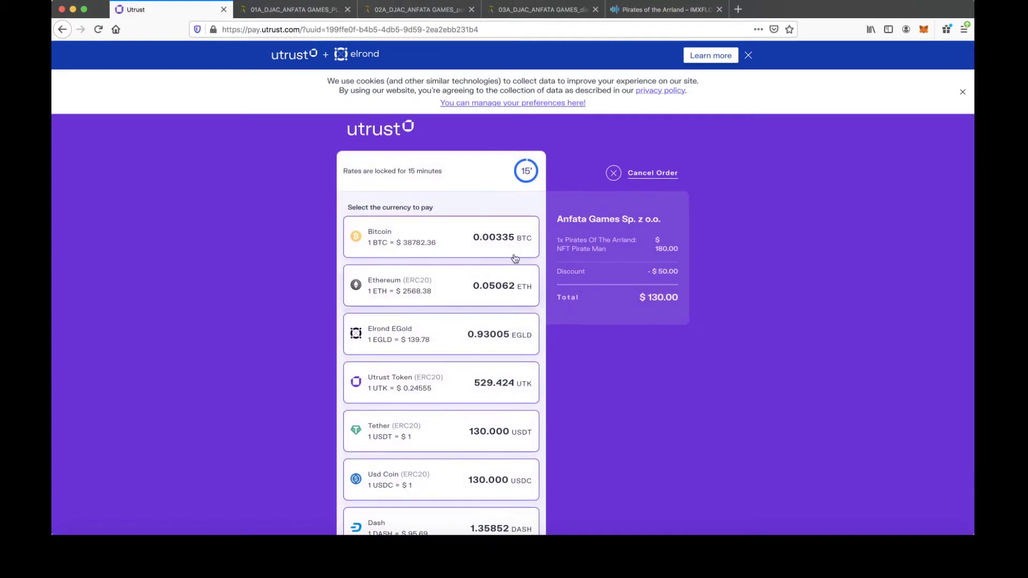
# Close the cookie banner and pick Ethereum (ERC20) as the payment currency
pyautogui.click(962, 91)
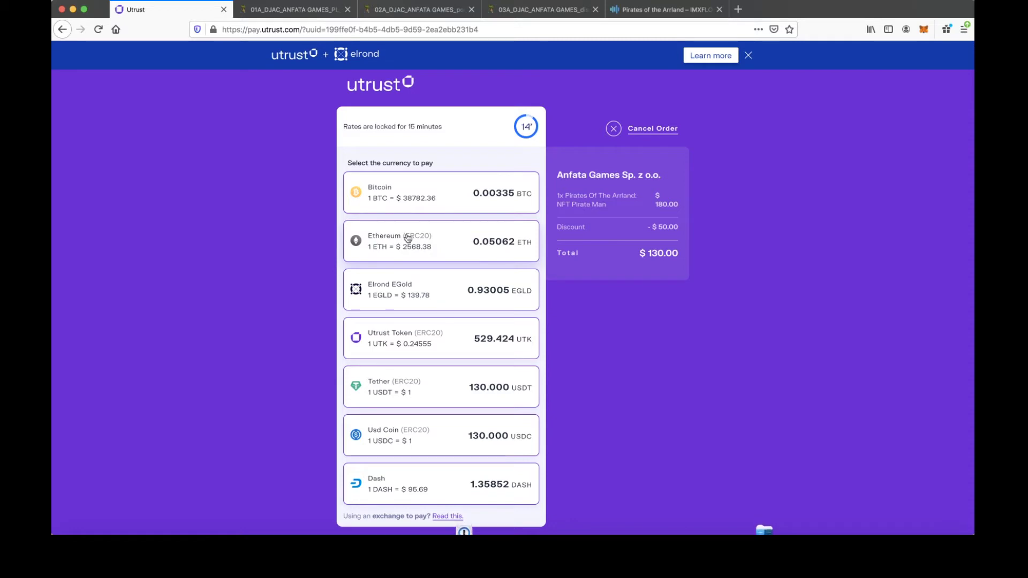
pyautogui.click(474, 248)
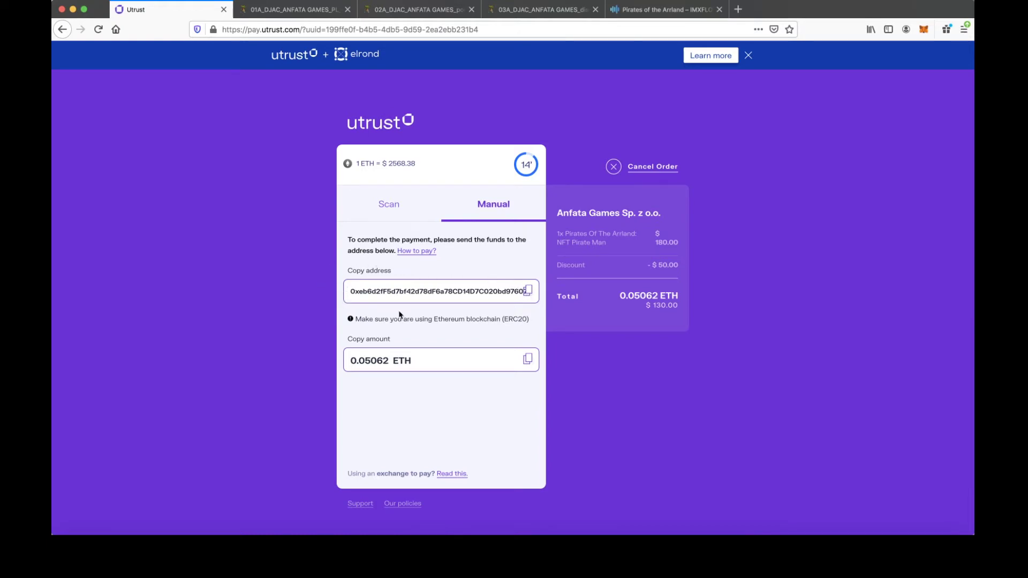
# Copy the Utrust deposit address into a MetaMask Send form for 0.05062 ETH
pyautogui.click(528, 293)
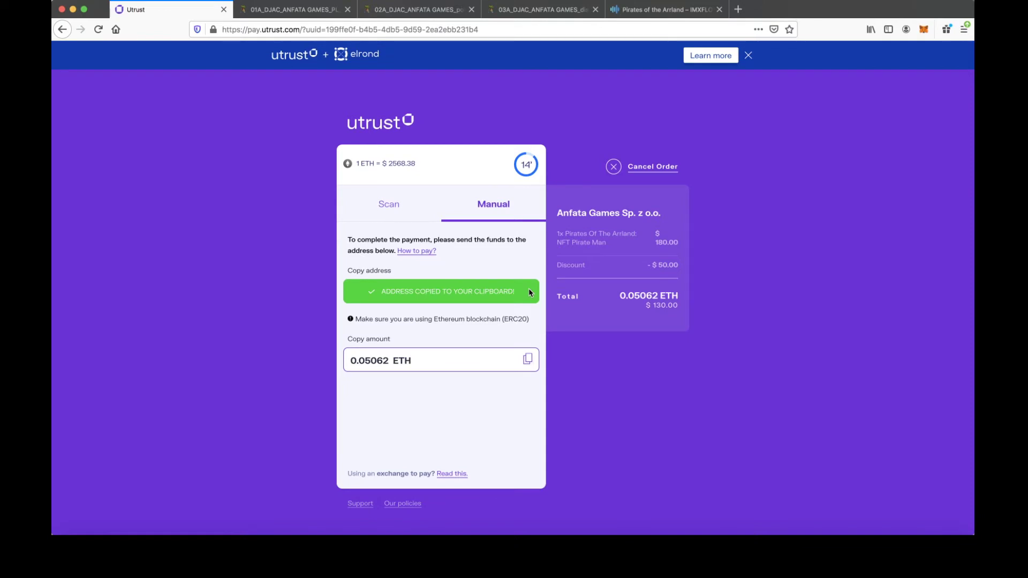
pyautogui.click(924, 30)
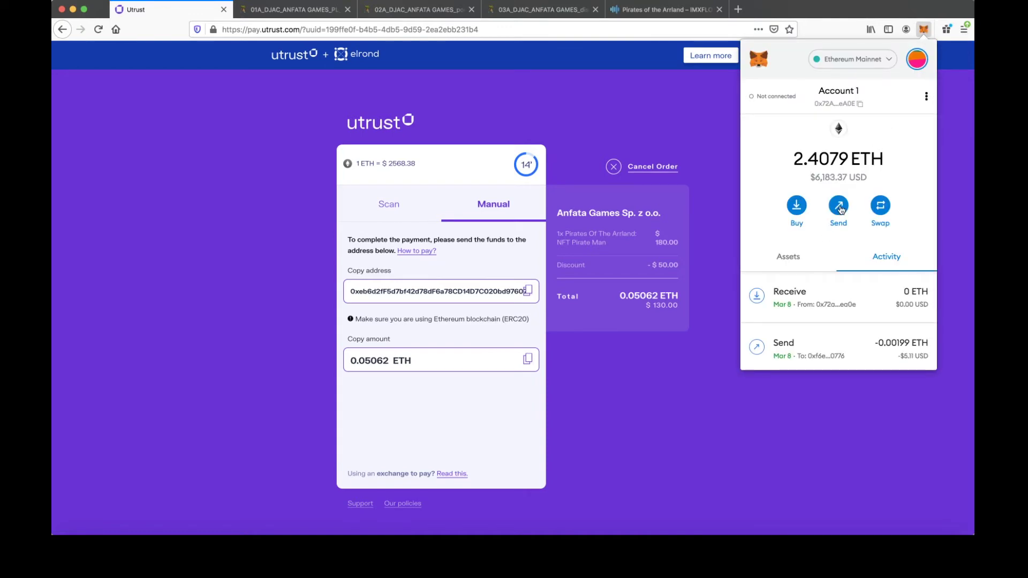
pyautogui.click(839, 206)
pyautogui.press('super+v')
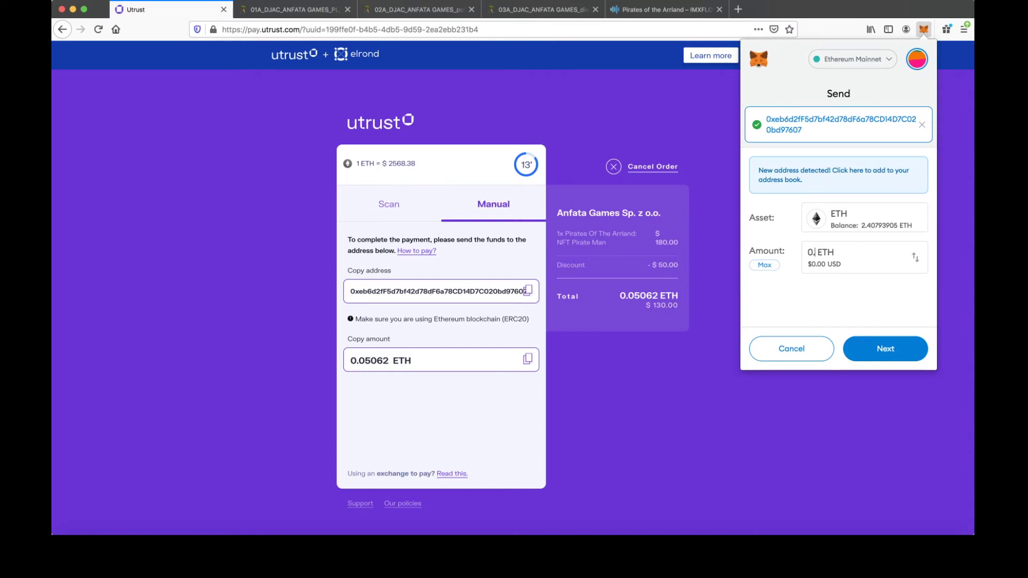
pyautogui.write('05')
pyautogui.write('0')
pyautogui.write('62')
# Review and confirm the 0.05062 ETH send in MetaMask
pyautogui.click(885, 353)
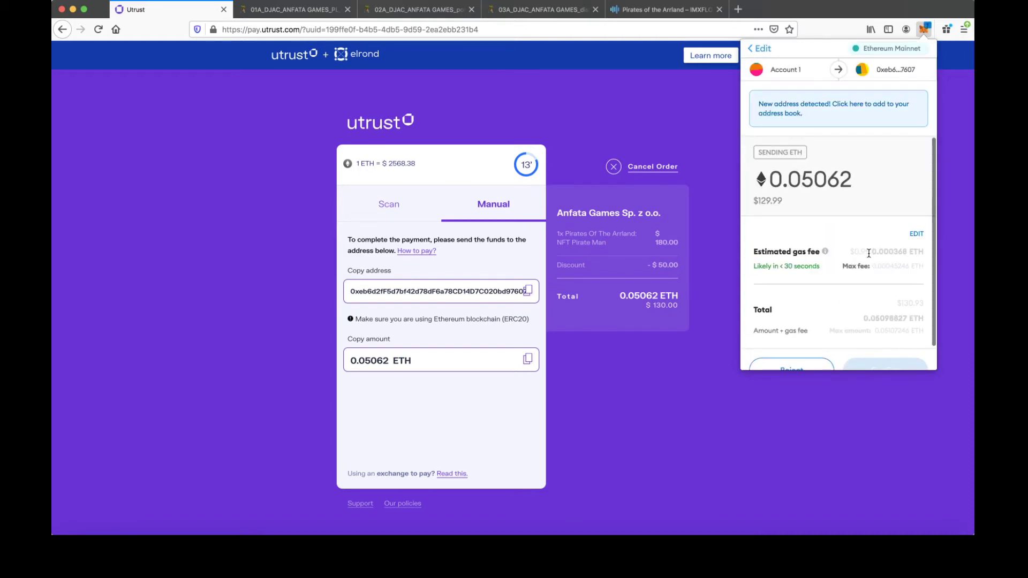
pyautogui.scroll(-1, 858, 195)
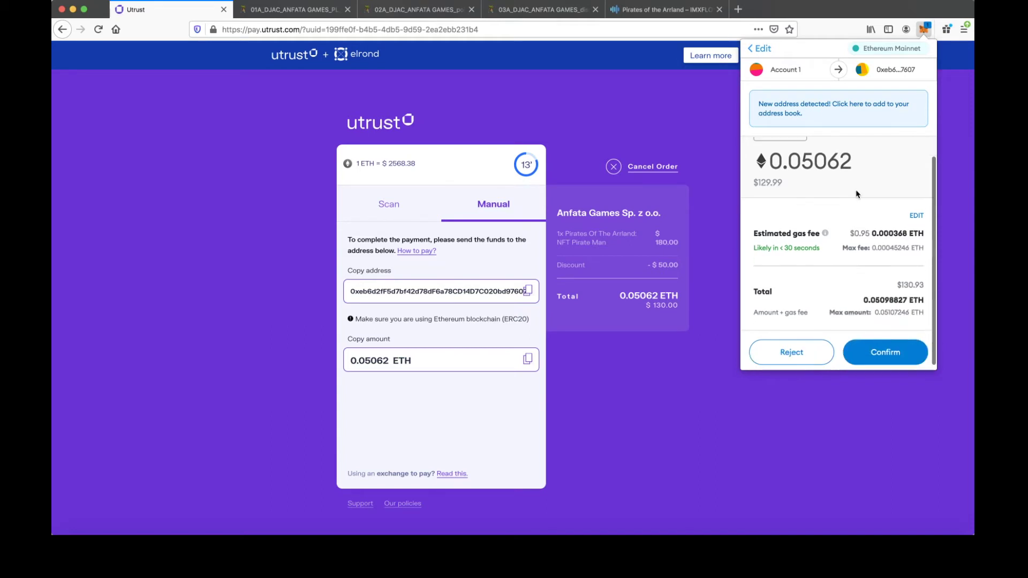
pyautogui.click(883, 349)
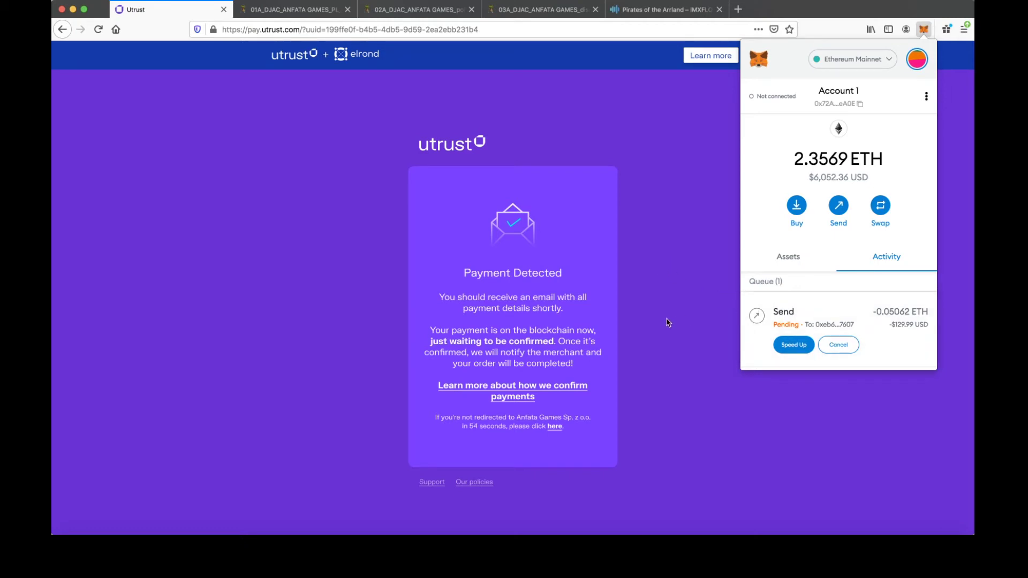
# Close the wallet, return to the Arrland mint site, and view the minted pirate
pyautogui.click(668, 298)
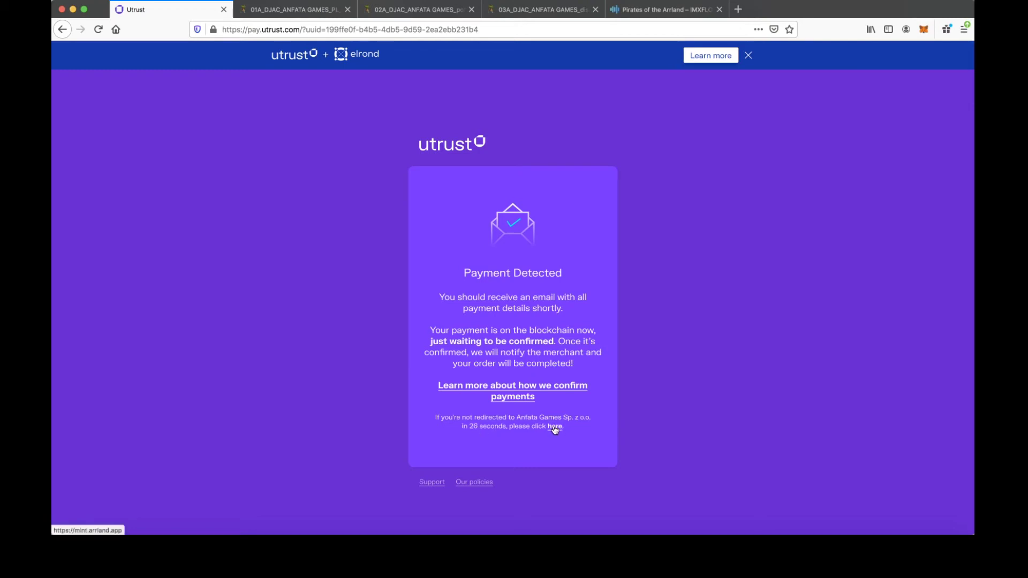
pyautogui.click(554, 427)
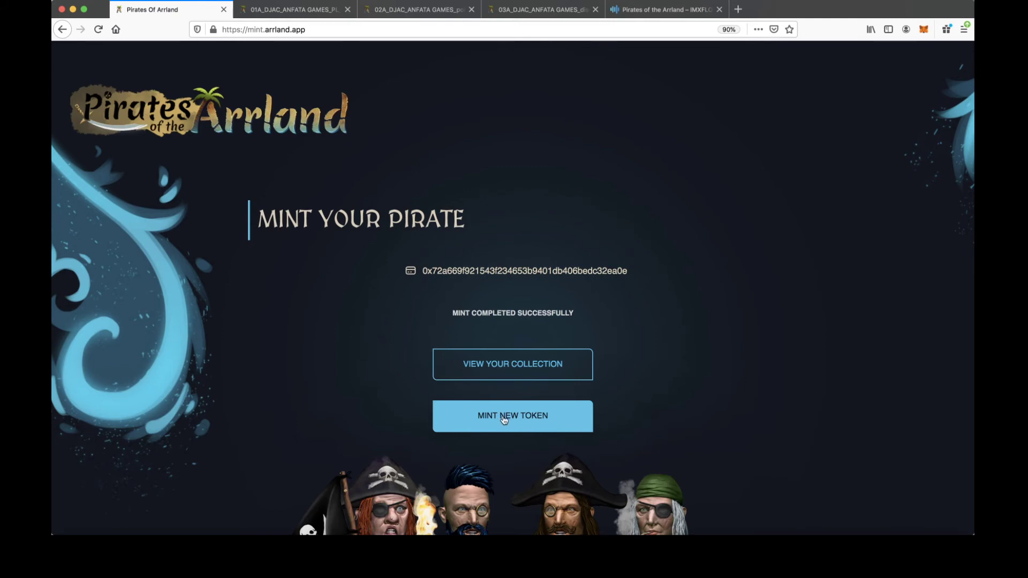
pyautogui.click(513, 366)
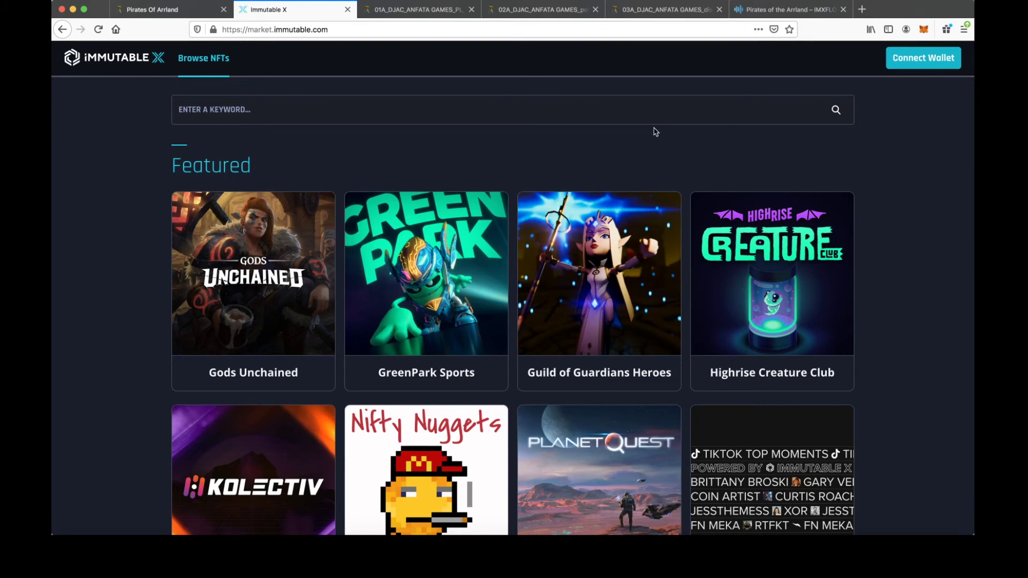
# Connect MetaMask Account 1 to the marketplace and sign the sign-in message
pyautogui.click(920, 57)
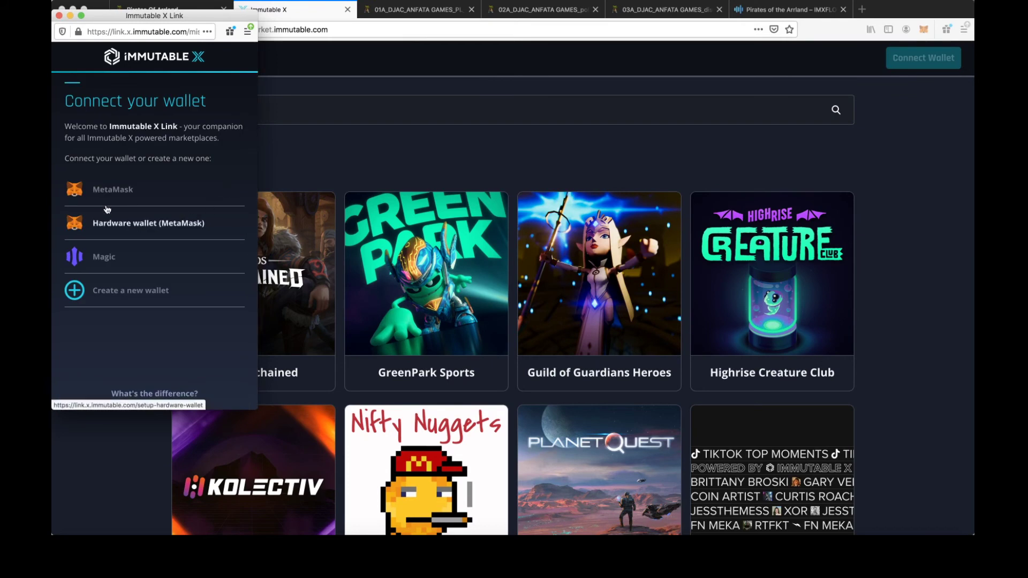
pyautogui.click(105, 195)
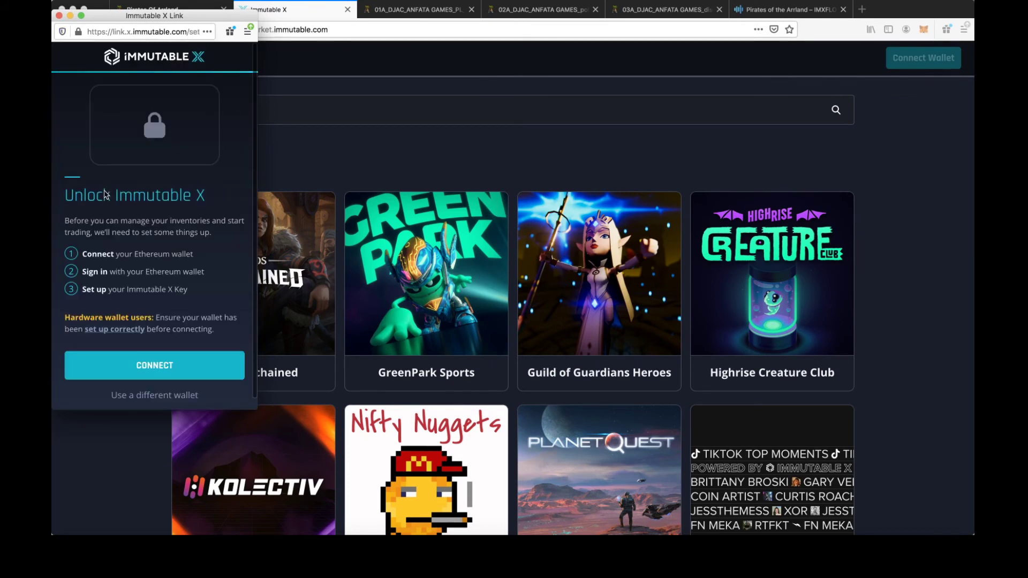
pyautogui.click(143, 371)
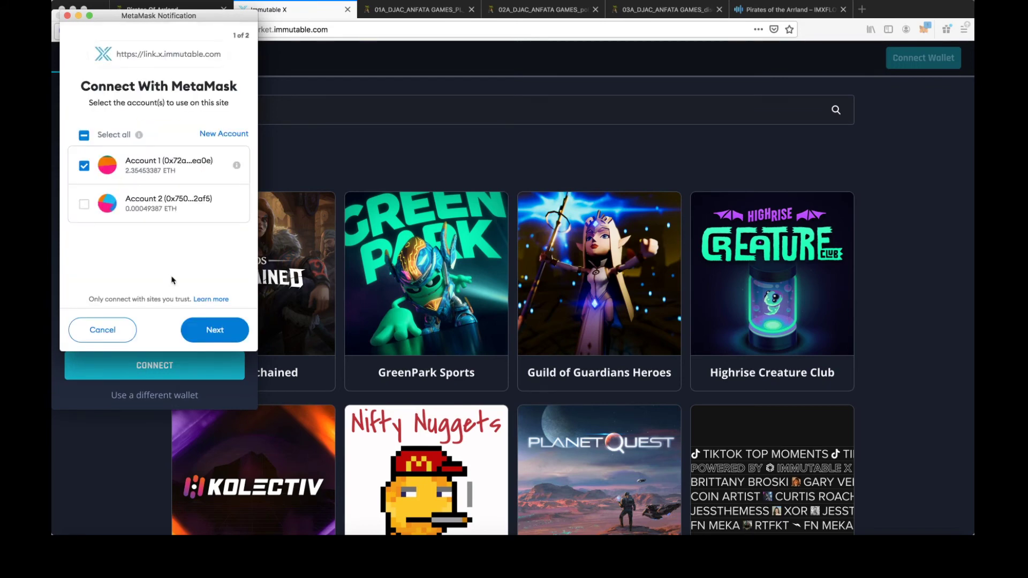
pyautogui.click(214, 330)
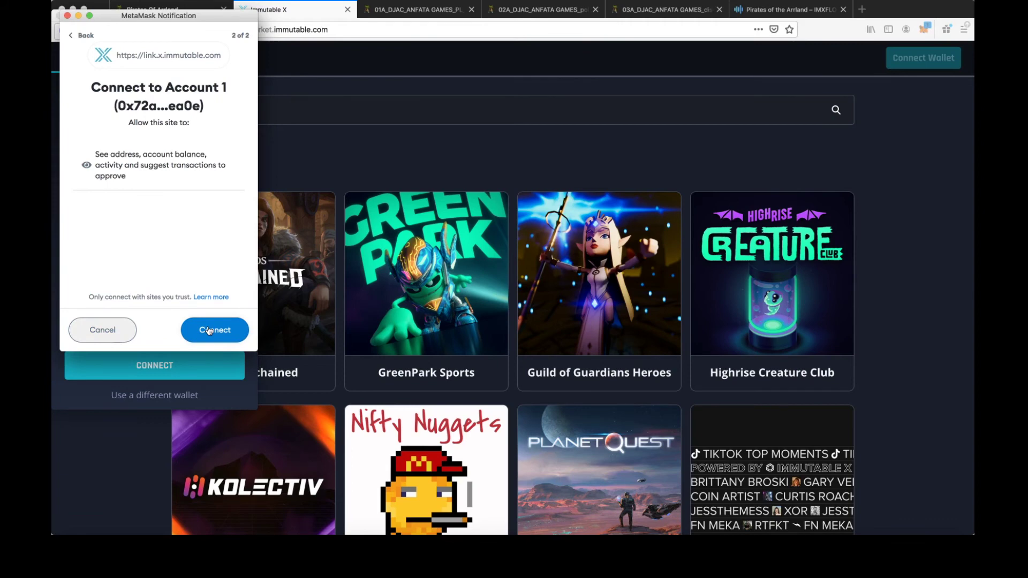
pyautogui.click(210, 330)
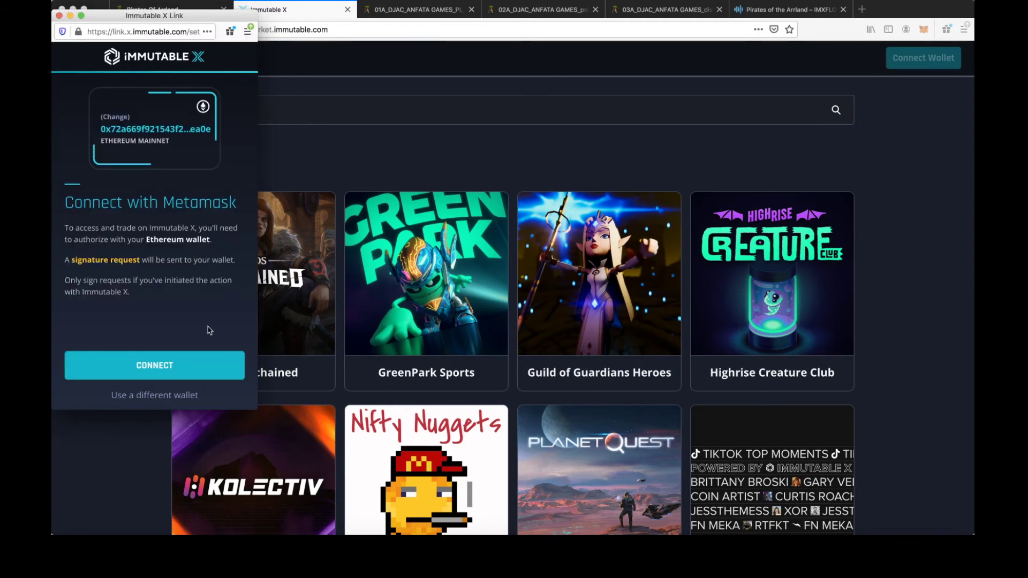
pyautogui.click(167, 366)
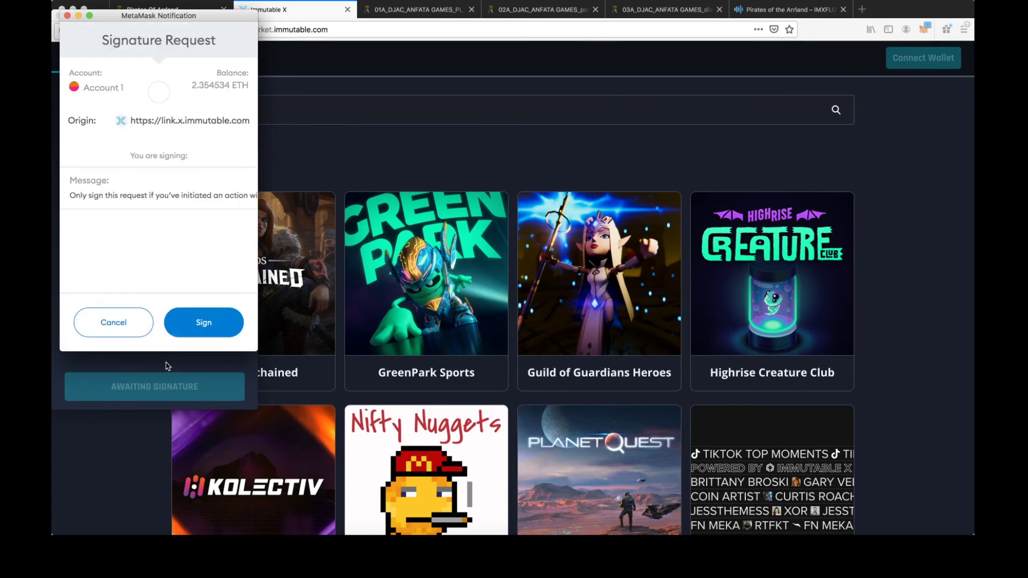
pyautogui.click(203, 325)
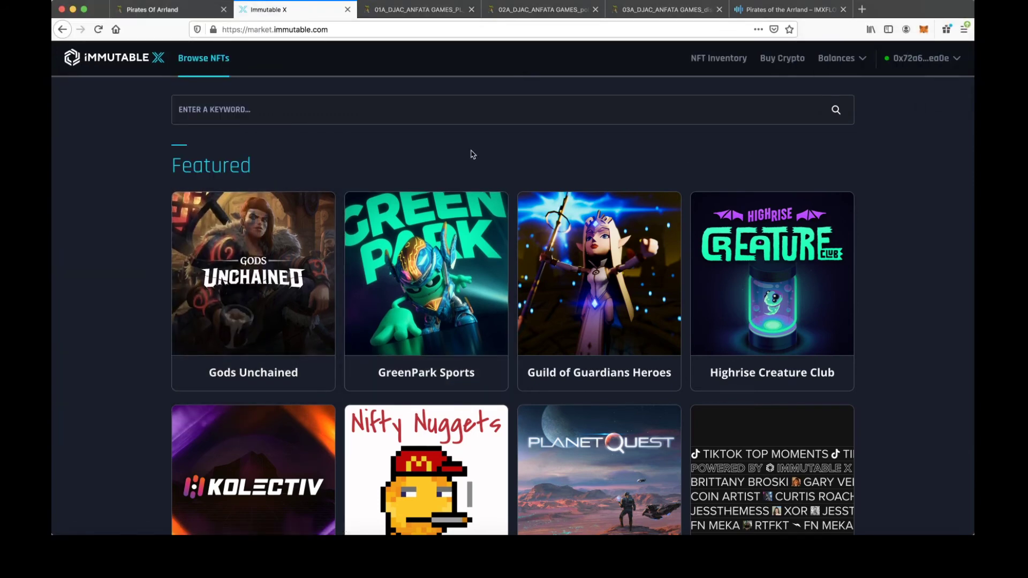
# Open Bob 'The Kraken' Clive #898 from NFT Inventory, then return to the marketplace home
pyautogui.click(712, 60)
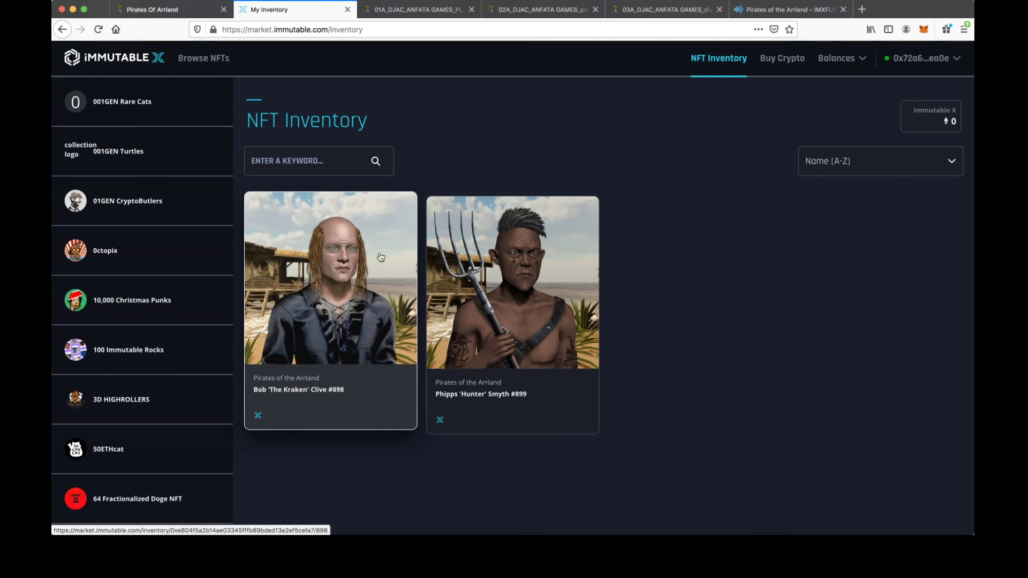
pyautogui.click(341, 265)
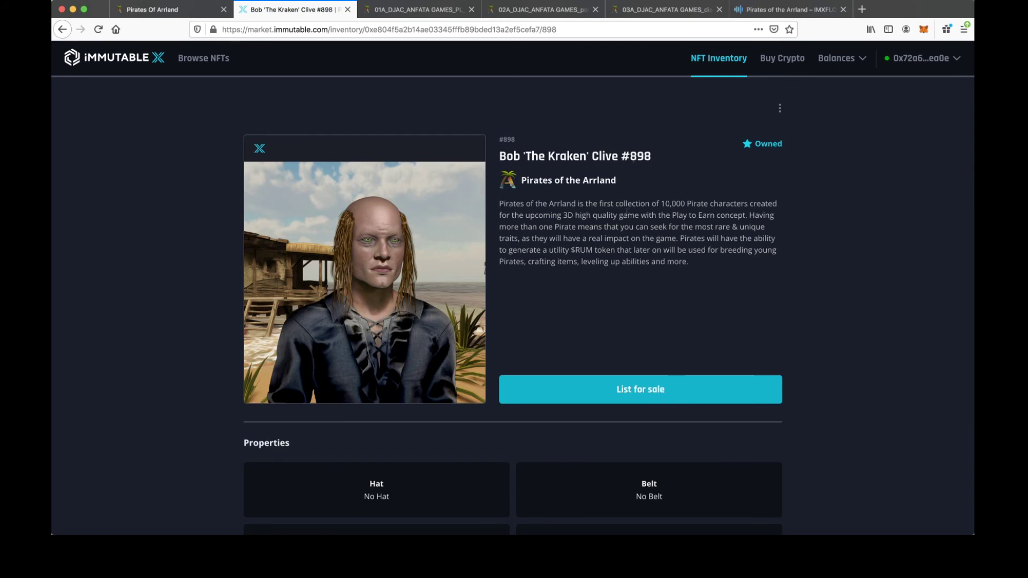
pyautogui.scroll(-5, 570, 227)
pyautogui.scroll(-2, 562, 227)
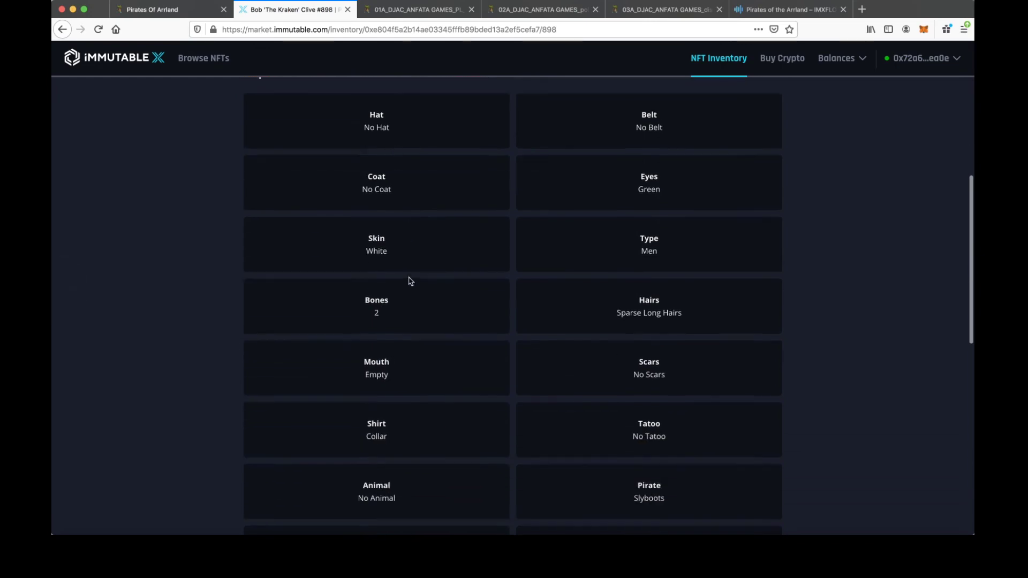
pyautogui.scroll(-5, 408, 280)
pyautogui.scroll(-5, 409, 280)
pyautogui.scroll(-3, 408, 280)
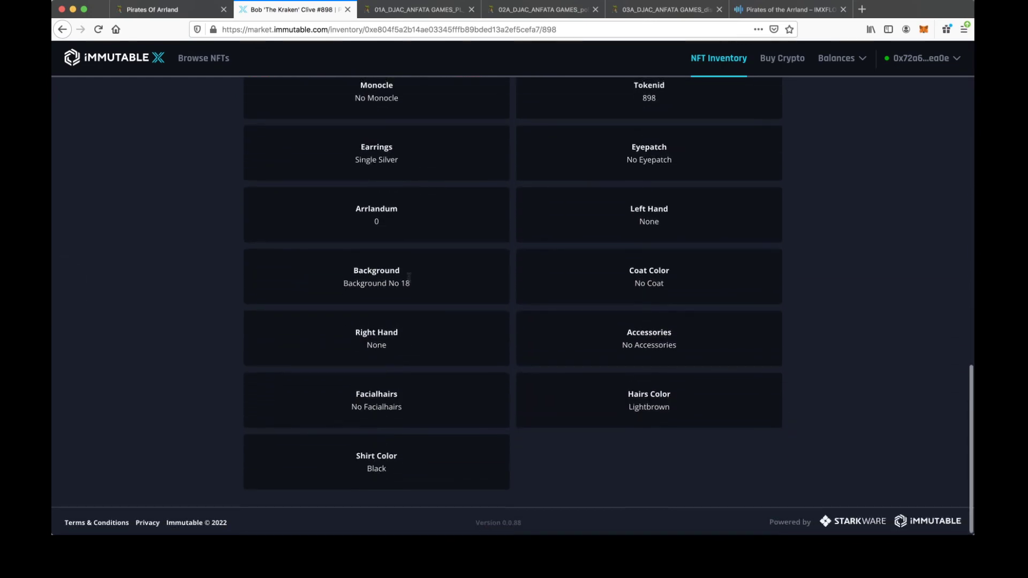
pyautogui.scroll(5, 410, 281)
pyautogui.scroll(5, 410, 280)
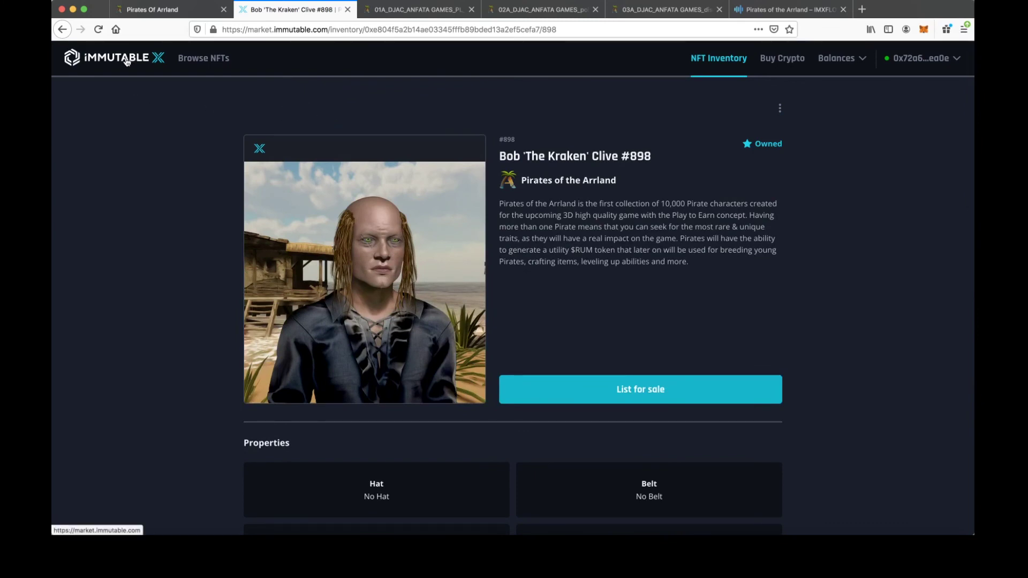
pyautogui.click(126, 61)
# Search for 'Pirates', open Pirates of the Arrland, then switch to its IMXFLOW page
pyautogui.click(233, 112)
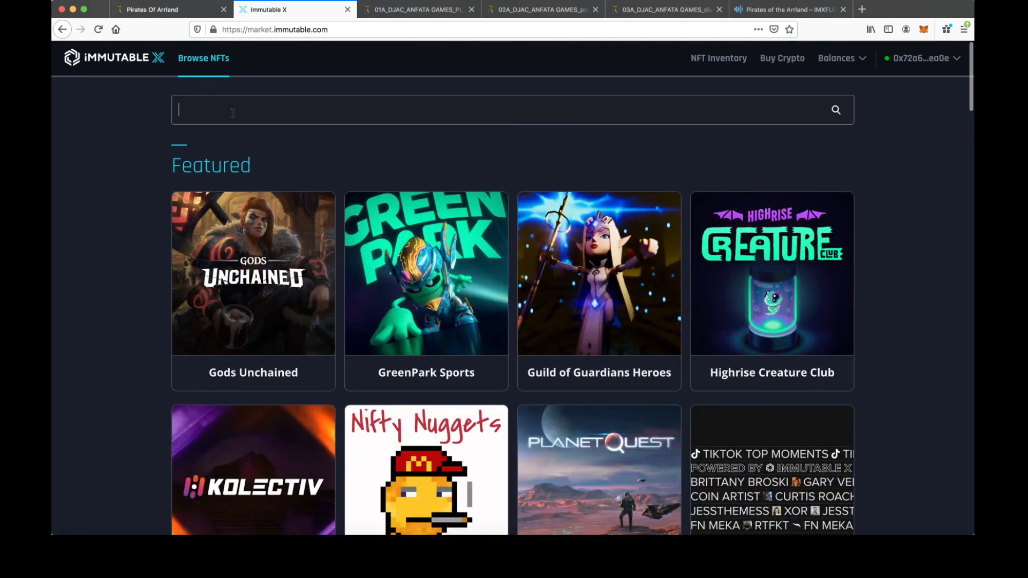
pyautogui.write('Pir')
pyautogui.write('ate')
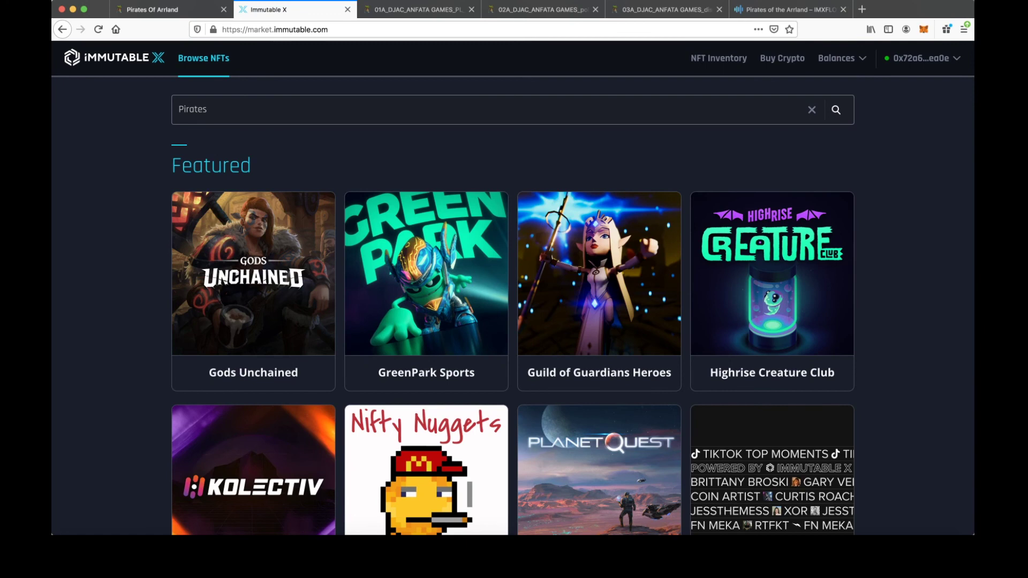
pyautogui.write('s')
pyautogui.press('Return')
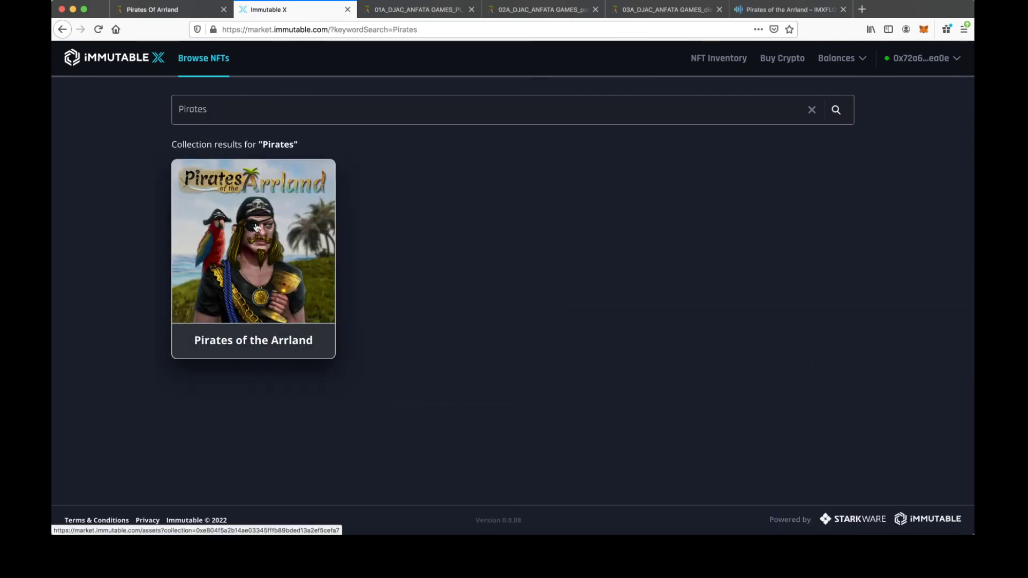
pyautogui.click(250, 232)
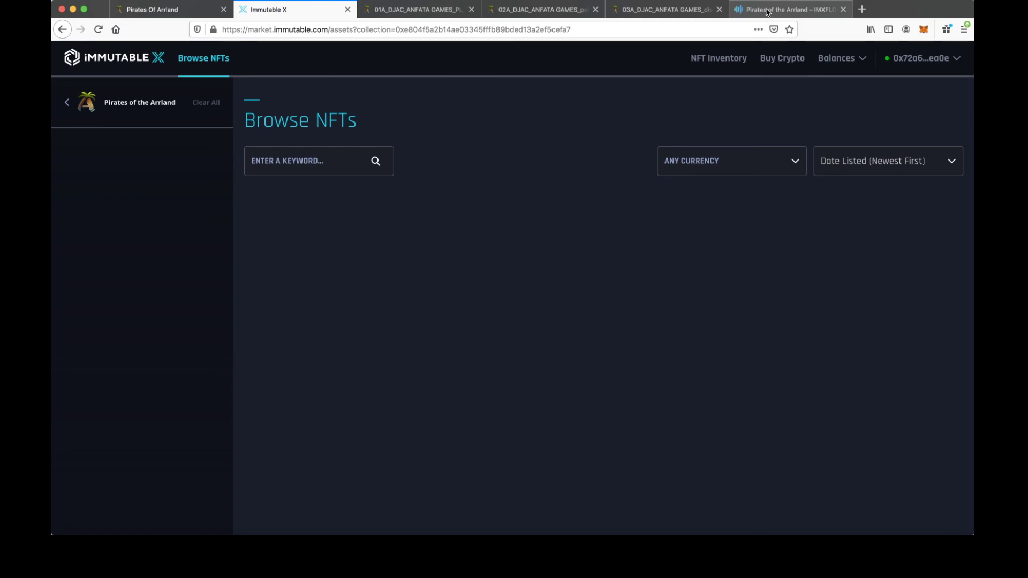
pyautogui.click(767, 11)
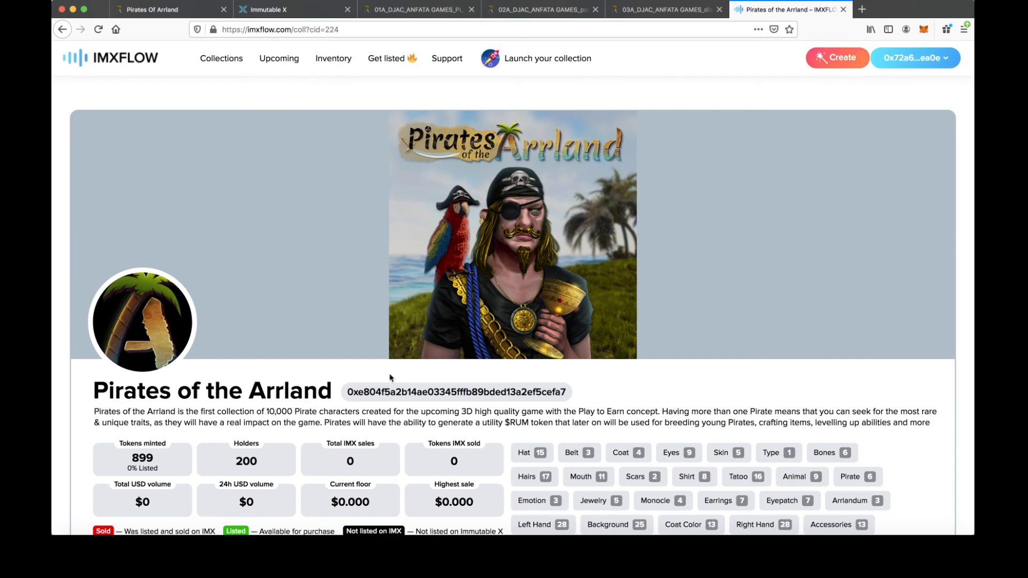
pyautogui.scroll(-8, 424, 277)
pyautogui.scroll(-2, 423, 277)
pyautogui.scroll(6, 423, 277)
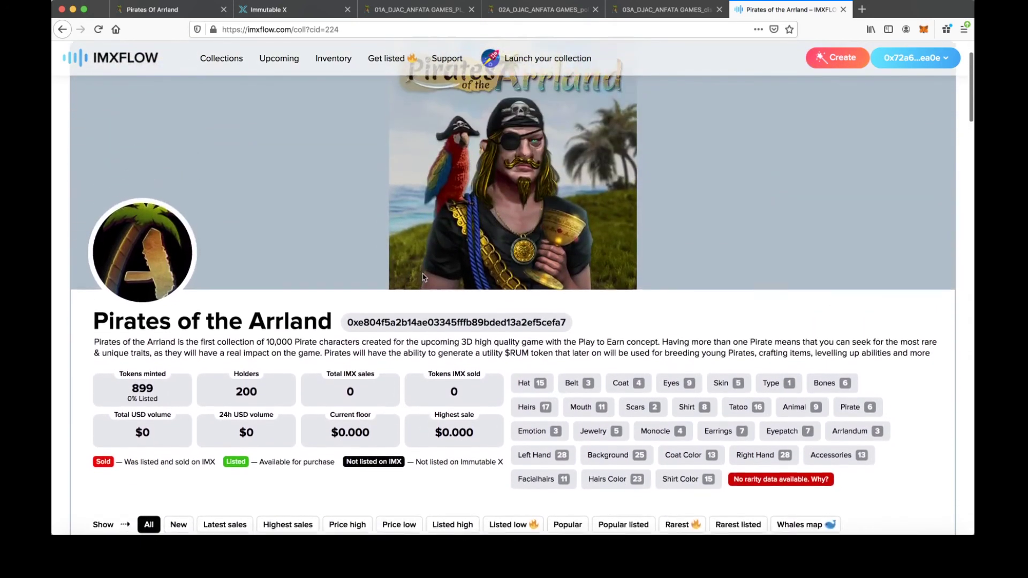
pyautogui.scroll(3, 423, 278)
pyautogui.scroll(-3, 424, 277)
pyautogui.scroll(-2, 166, 281)
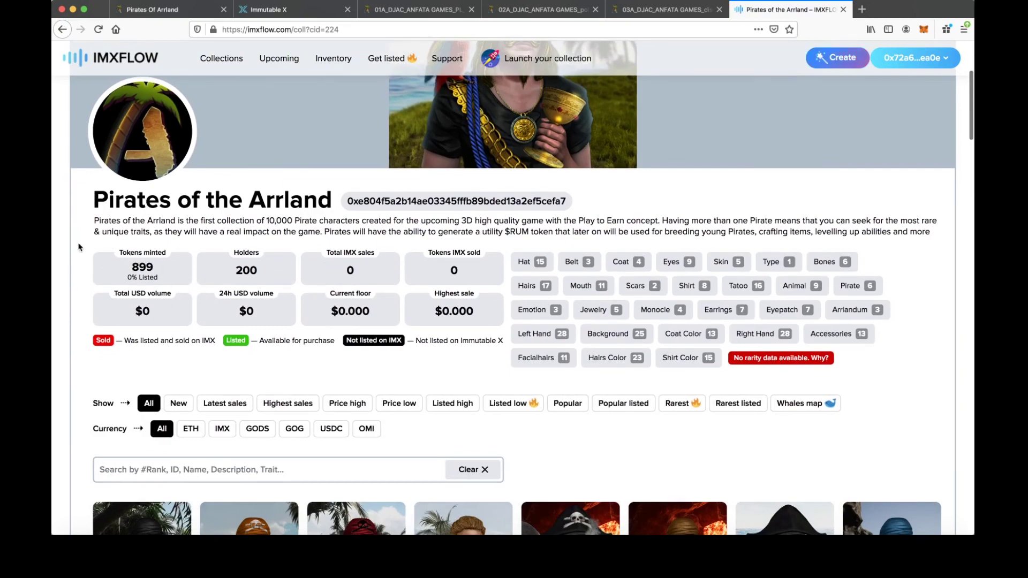
pyautogui.scroll(-3, 357, 317)
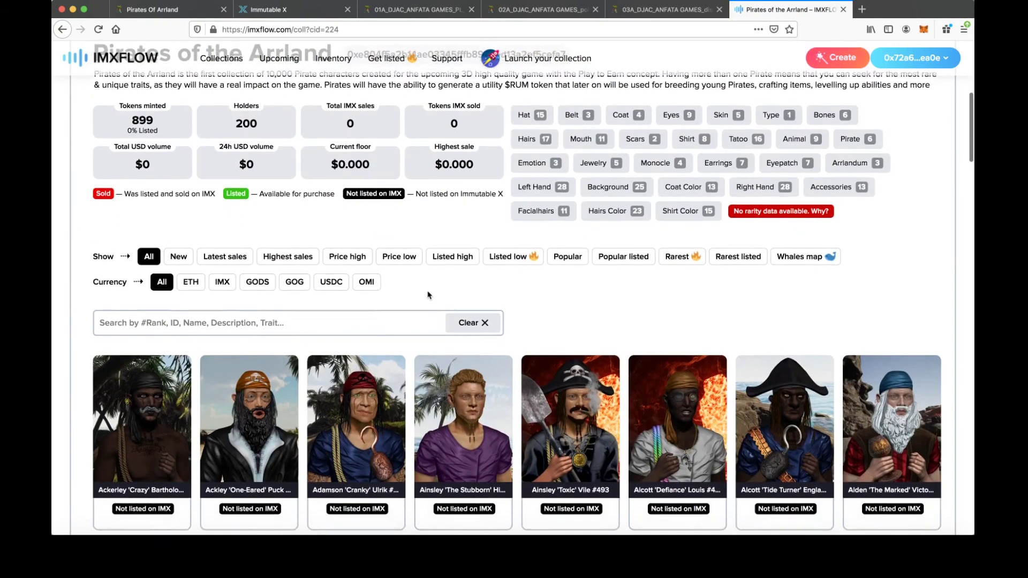
pyautogui.scroll(-2, 428, 295)
pyautogui.scroll(-4, 429, 296)
pyautogui.scroll(-5, 428, 295)
pyautogui.scroll(-5, 429, 295)
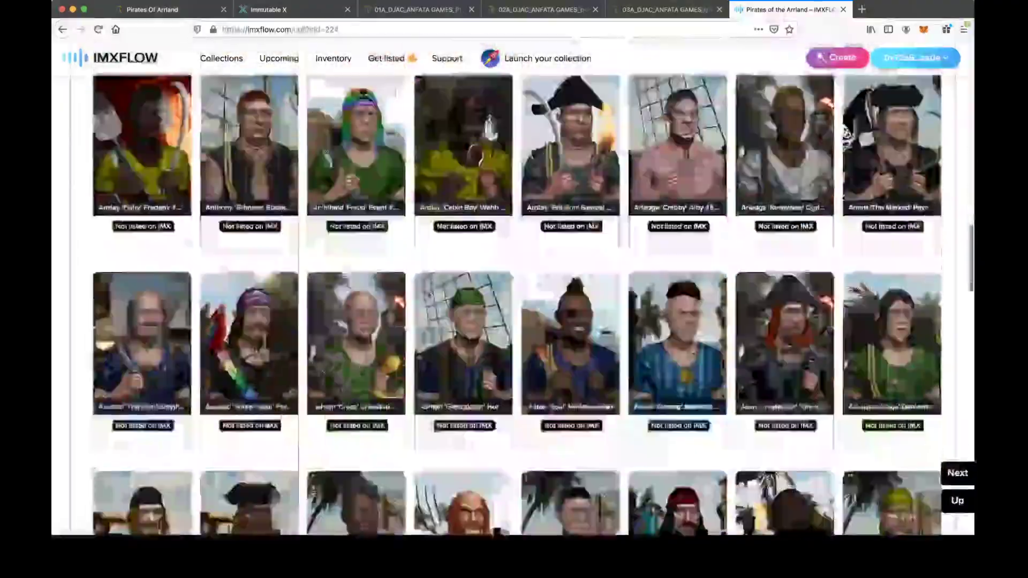
pyautogui.scroll(-5, 429, 296)
pyautogui.scroll(-5, 428, 295)
pyautogui.scroll(4, 429, 295)
pyautogui.scroll(10, 428, 295)
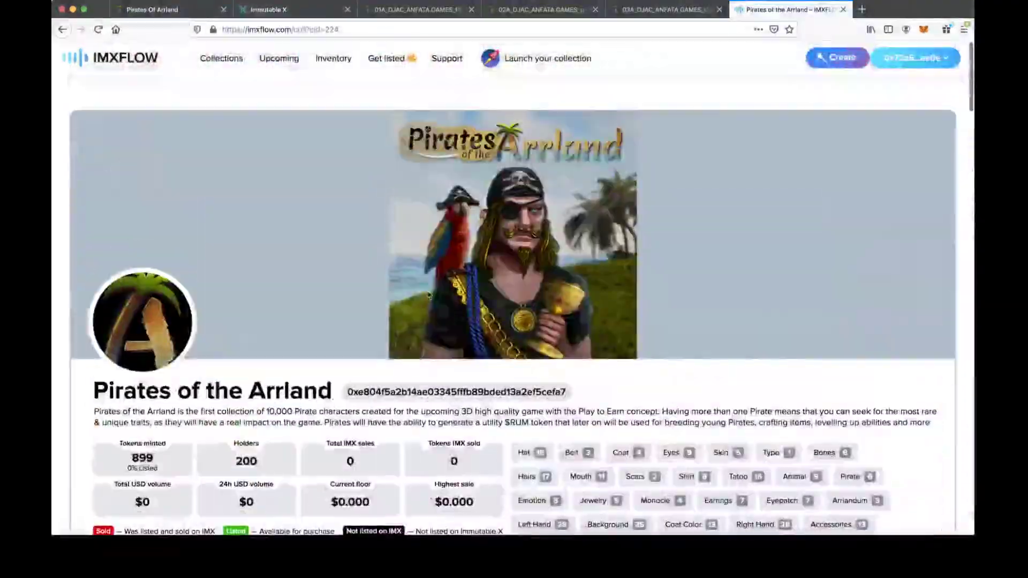
pyautogui.scroll(-3, 428, 296)
pyautogui.scroll(2, 429, 295)
pyautogui.scroll(-8, 428, 296)
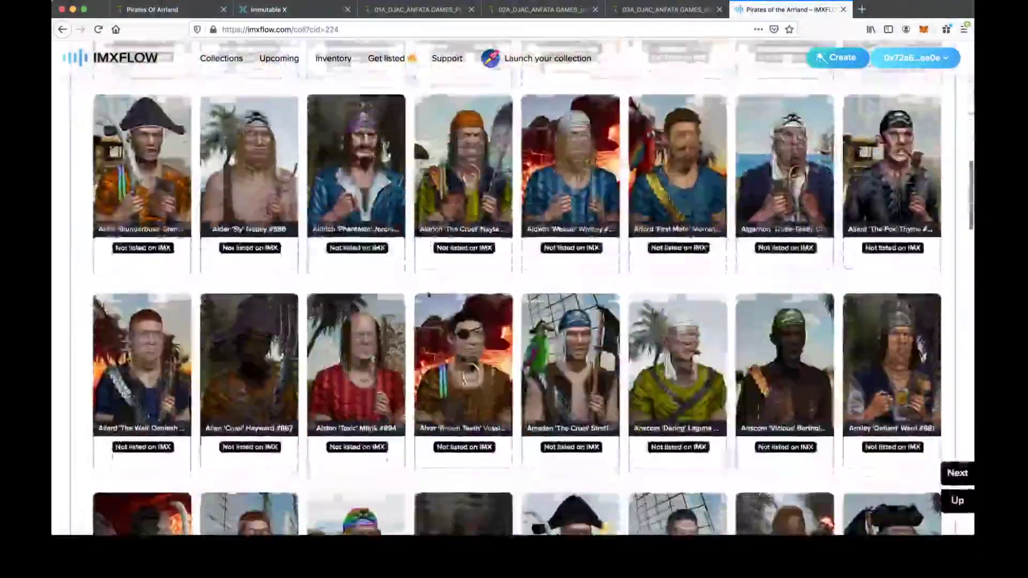
pyautogui.scroll(-5, 428, 296)
pyautogui.scroll(-4, 428, 296)
pyautogui.scroll(-5, 429, 296)
pyautogui.scroll(-5, 463, 321)
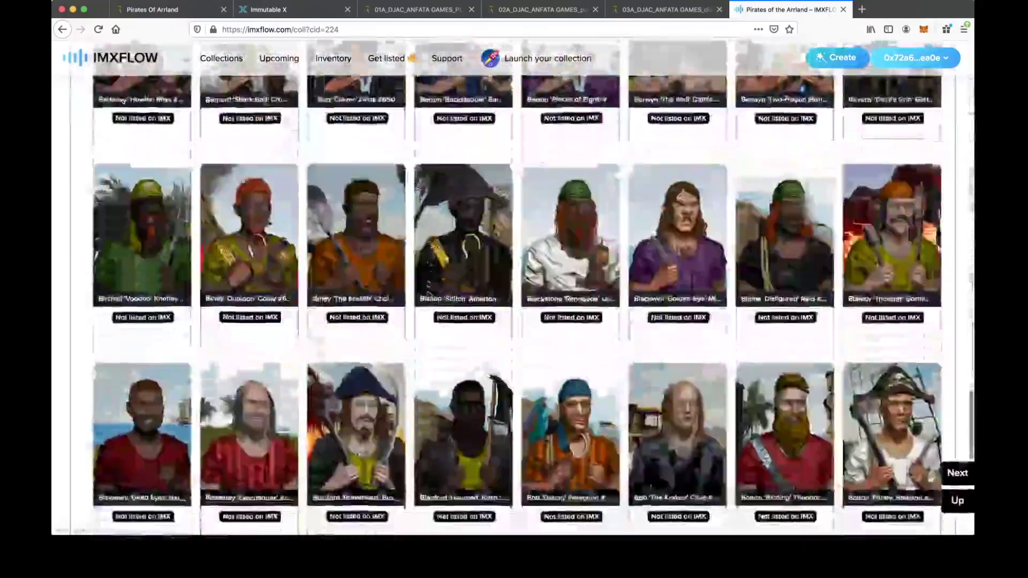
pyautogui.scroll(-5, 462, 321)
pyautogui.scroll(-5, 463, 321)
pyautogui.scroll(6, 429, 296)
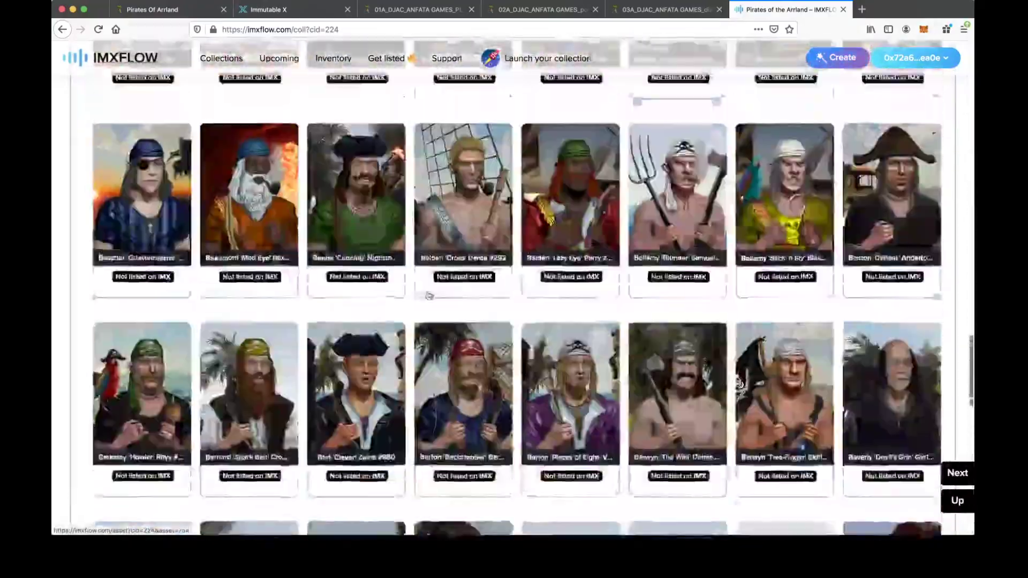
pyautogui.scroll(6, 429, 296)
pyautogui.scroll(6, 429, 296)
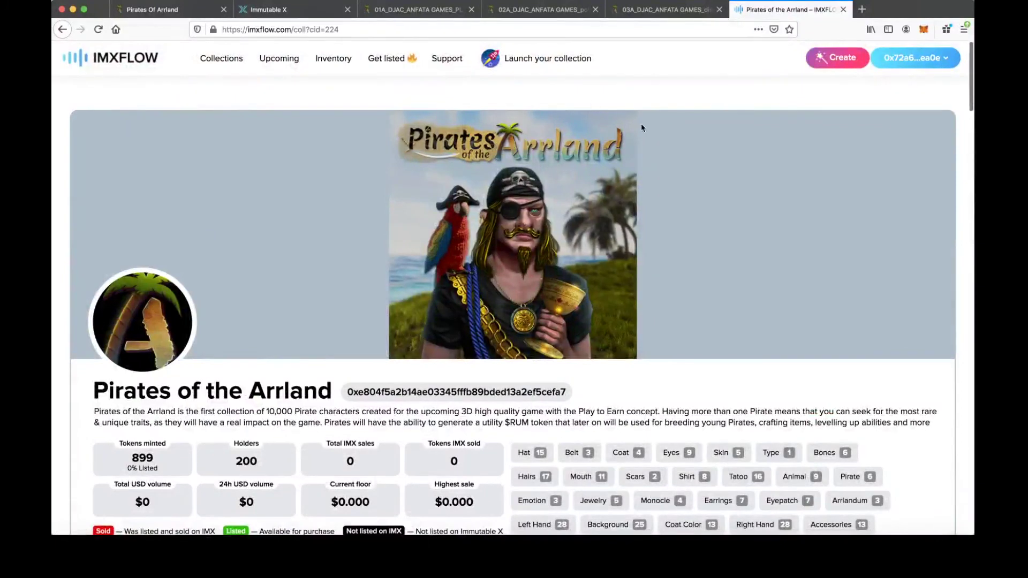